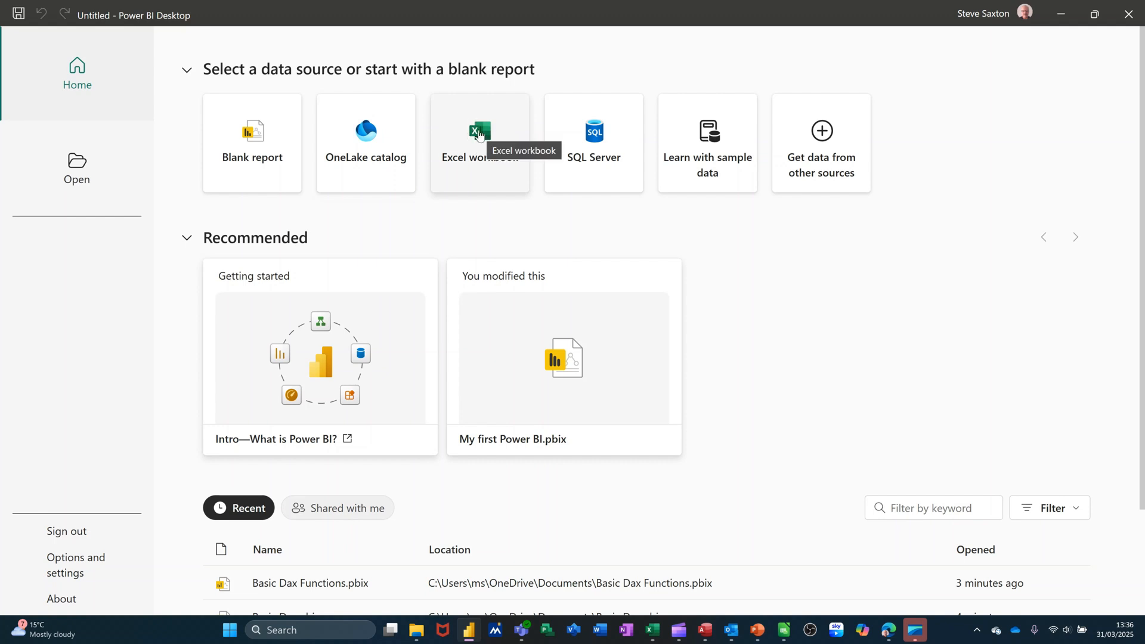
Step: Import Table1 from the RawData 2024 Excel workbook and open it in the Power Query Editor for transformation
{"action": "left_click", "coordinate": [480, 134]}
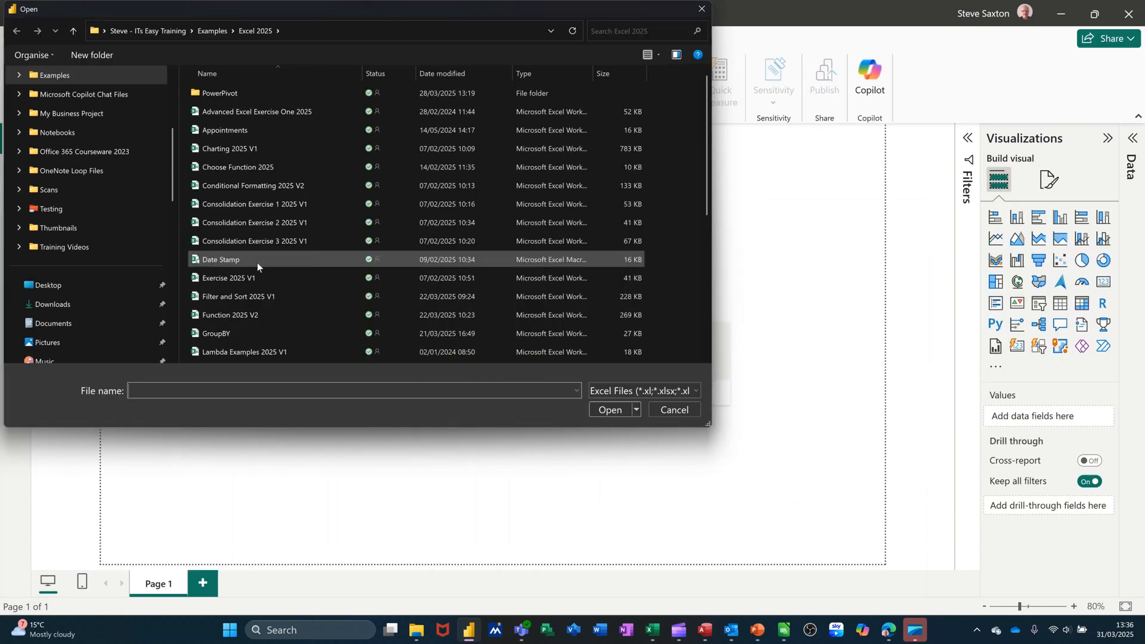
{"action": "scroll", "coordinate": [264, 270], "scroll_direction": "down", "scroll_amount": 3}
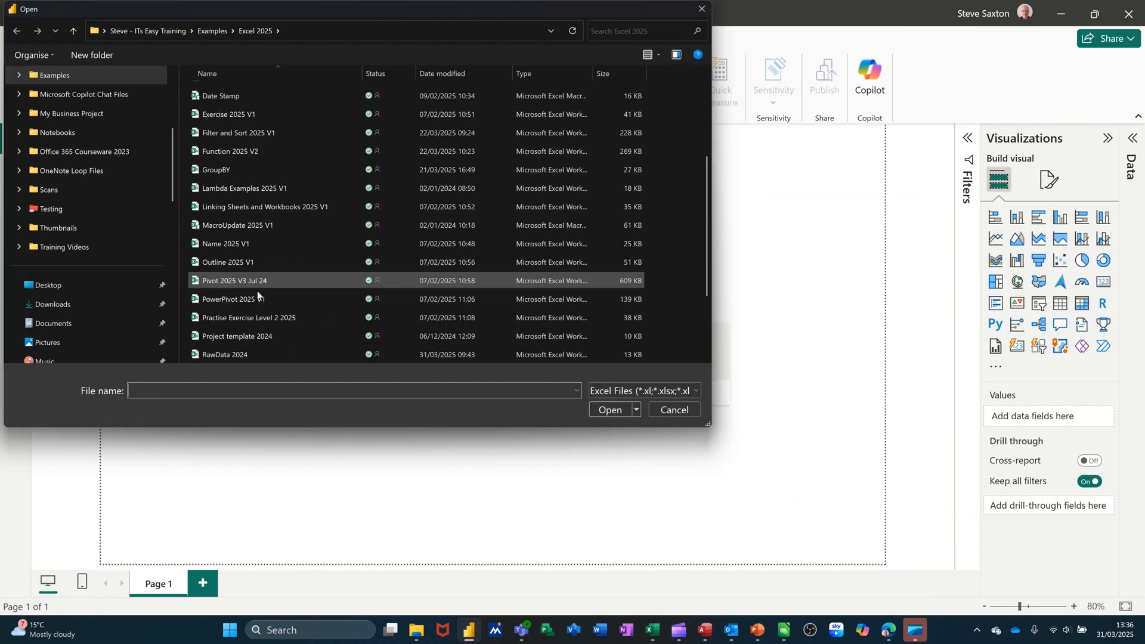
{"action": "scroll", "coordinate": [250, 301], "scroll_direction": "down", "scroll_amount": 2}
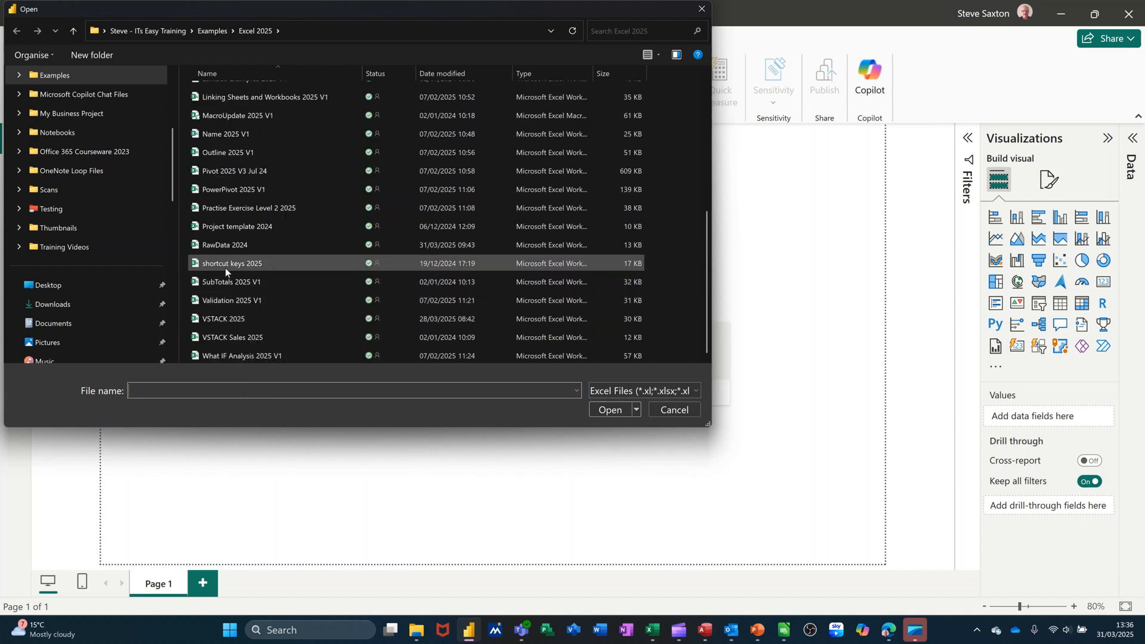
{"action": "left_click", "coordinate": [216, 245]}
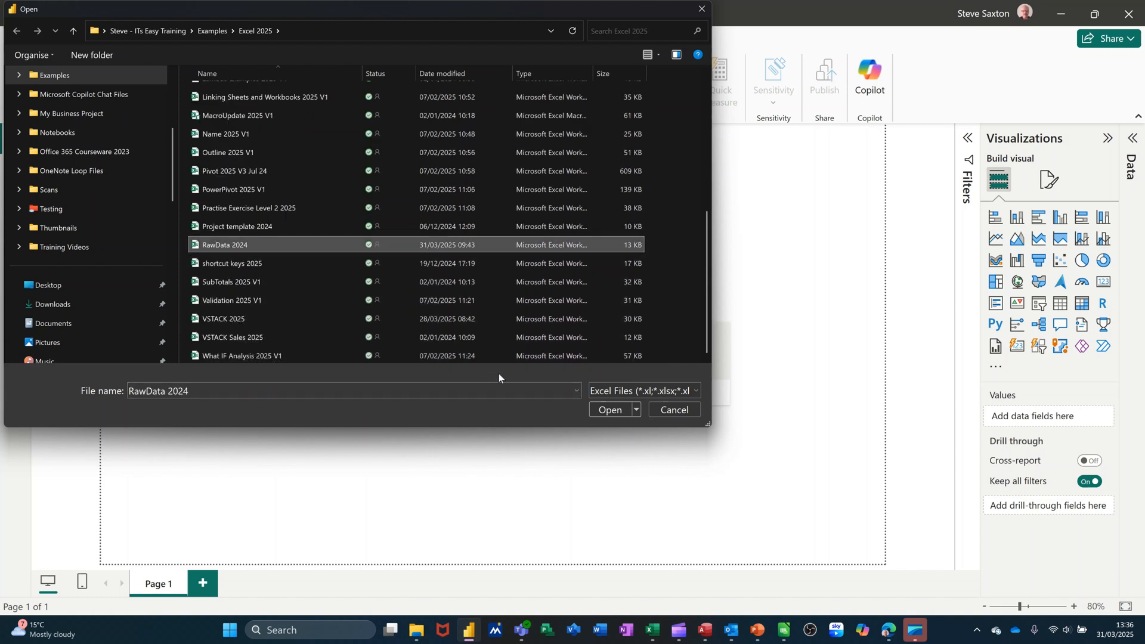
{"action": "left_click", "coordinate": [597, 410]}
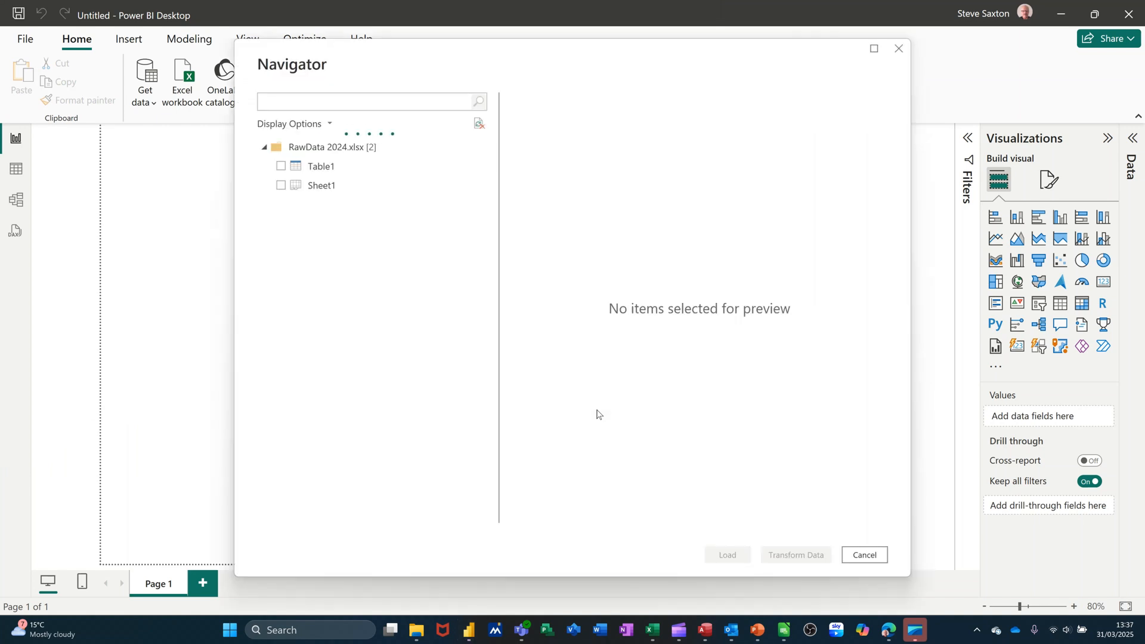
{"action": "left_click", "coordinate": [276, 170]}
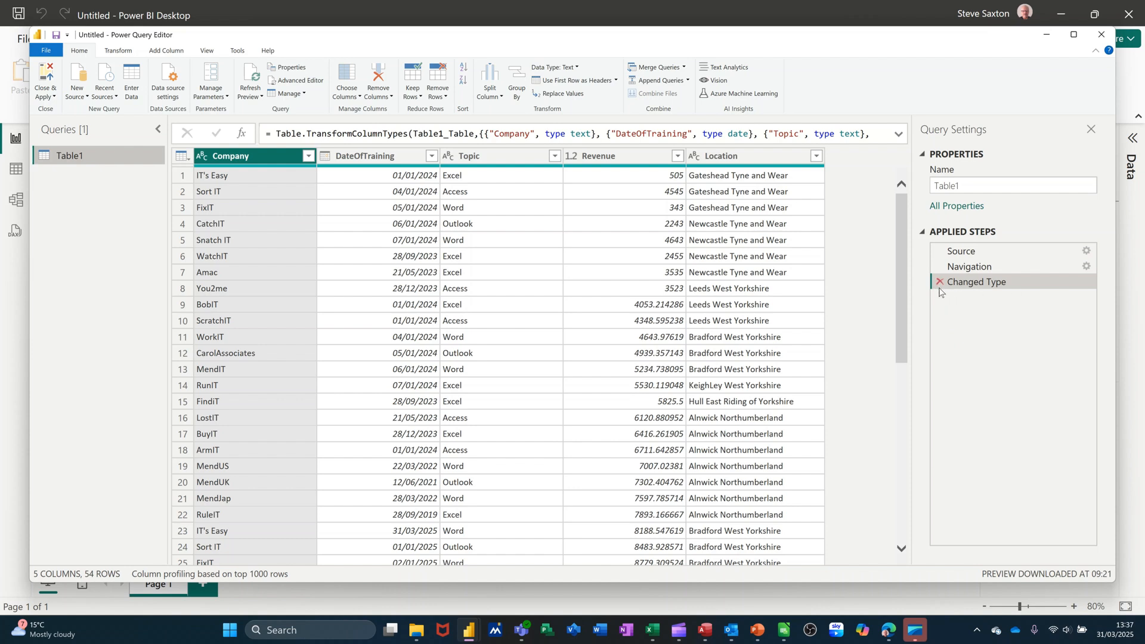
Step: Split the Location column by a space delimiter at the left-most delimiter only
{"action": "left_click", "coordinate": [739, 156]}
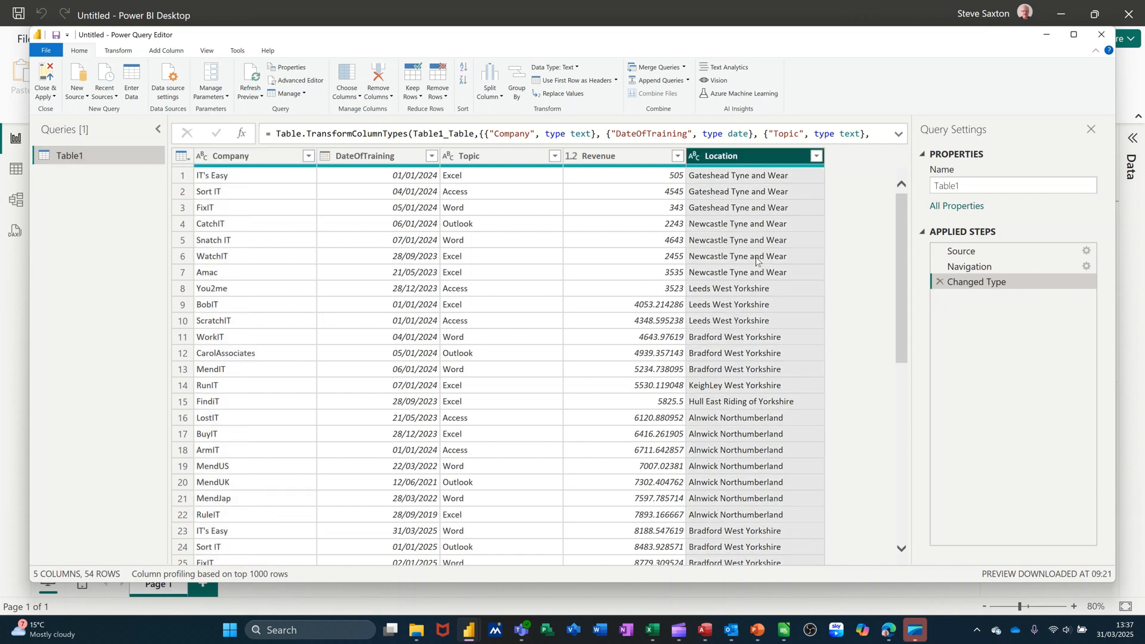
{"action": "left_click", "coordinate": [491, 79]}
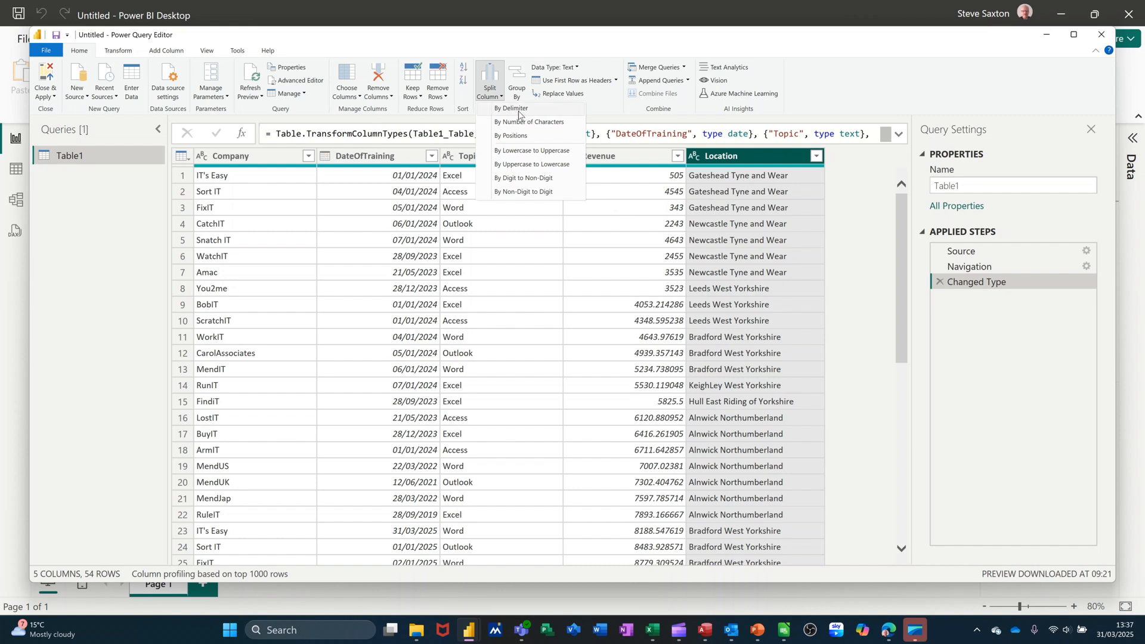
{"action": "left_click", "coordinate": [511, 109]}
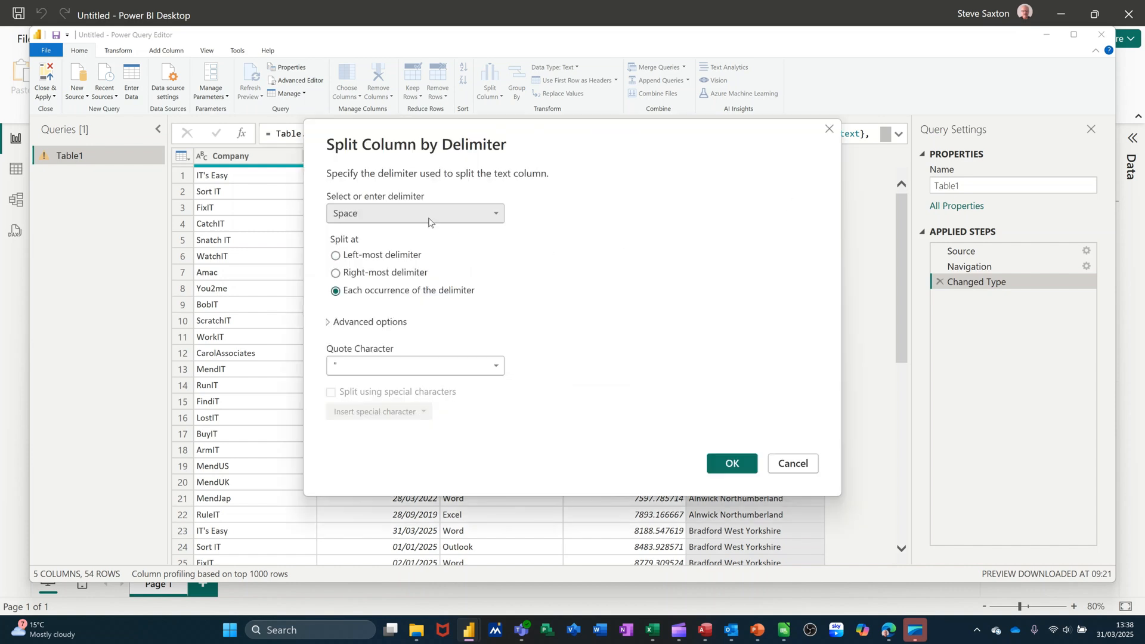
{"action": "left_click", "coordinate": [338, 256]}
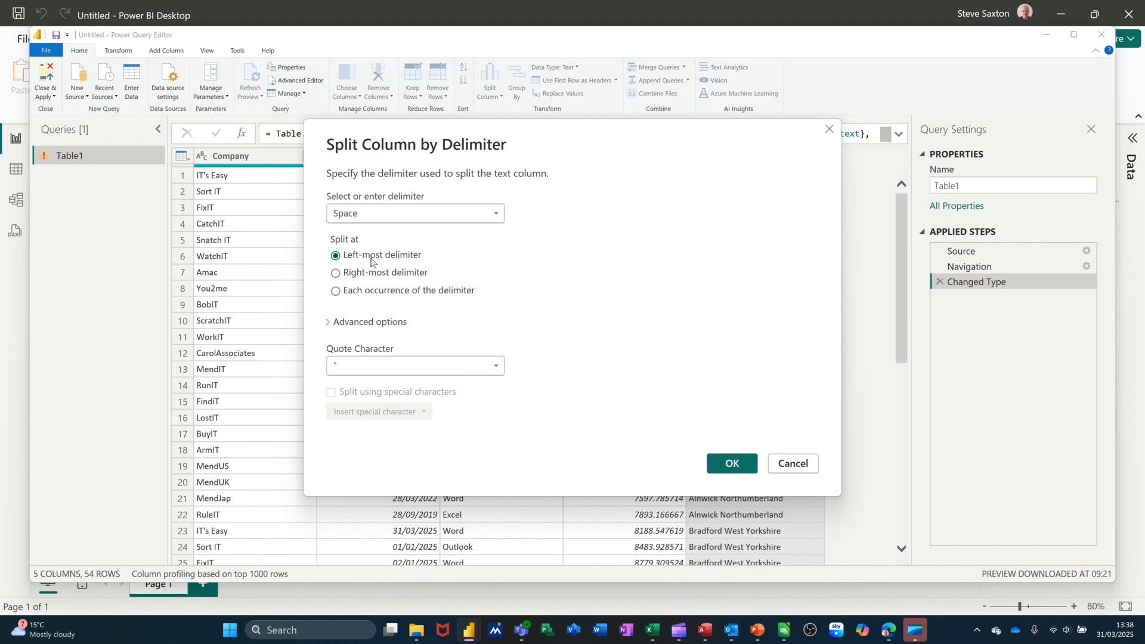
{"action": "left_click", "coordinate": [725, 467]}
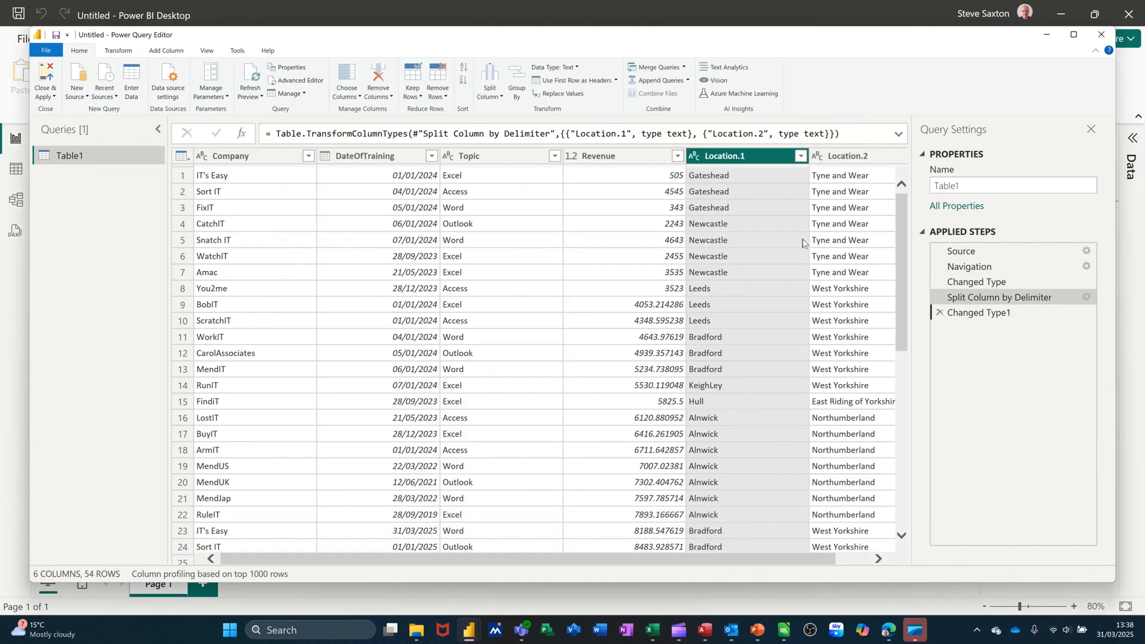
Step: Check the split location values down the table and rename the Location.2 column as County
{"action": "left_click", "coordinate": [838, 159]}
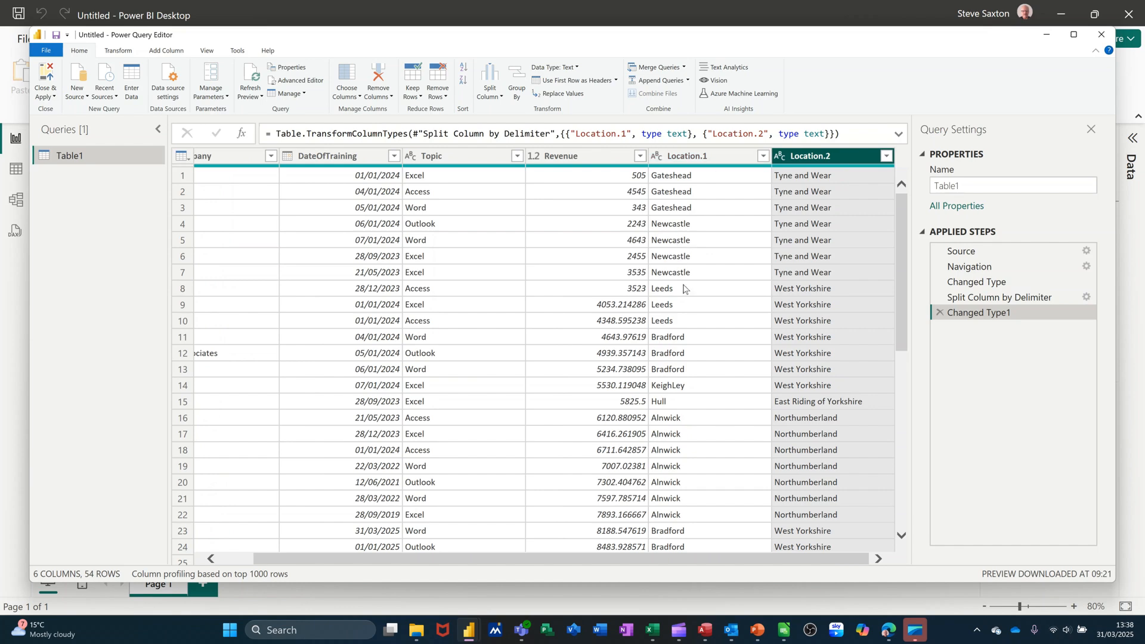
{"action": "scroll", "coordinate": [764, 318], "scroll_direction": "down", "scroll_amount": 2}
{"action": "scroll", "coordinate": [763, 317], "scroll_direction": "down", "scroll_amount": 10}
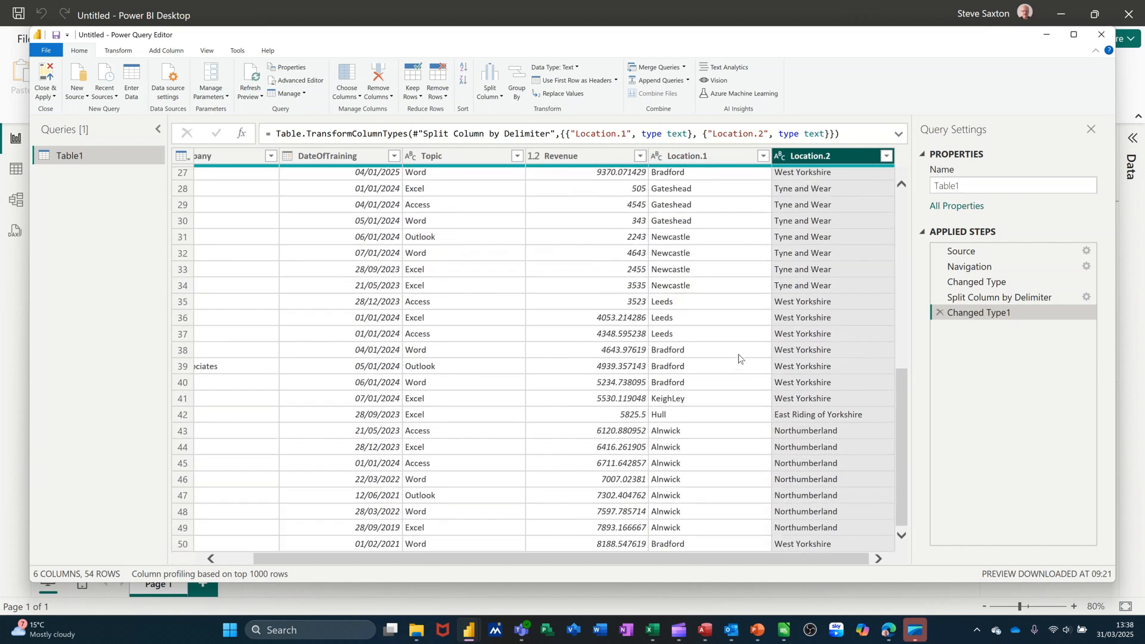
{"action": "scroll", "coordinate": [740, 365], "scroll_direction": "up", "scroll_amount": 10}
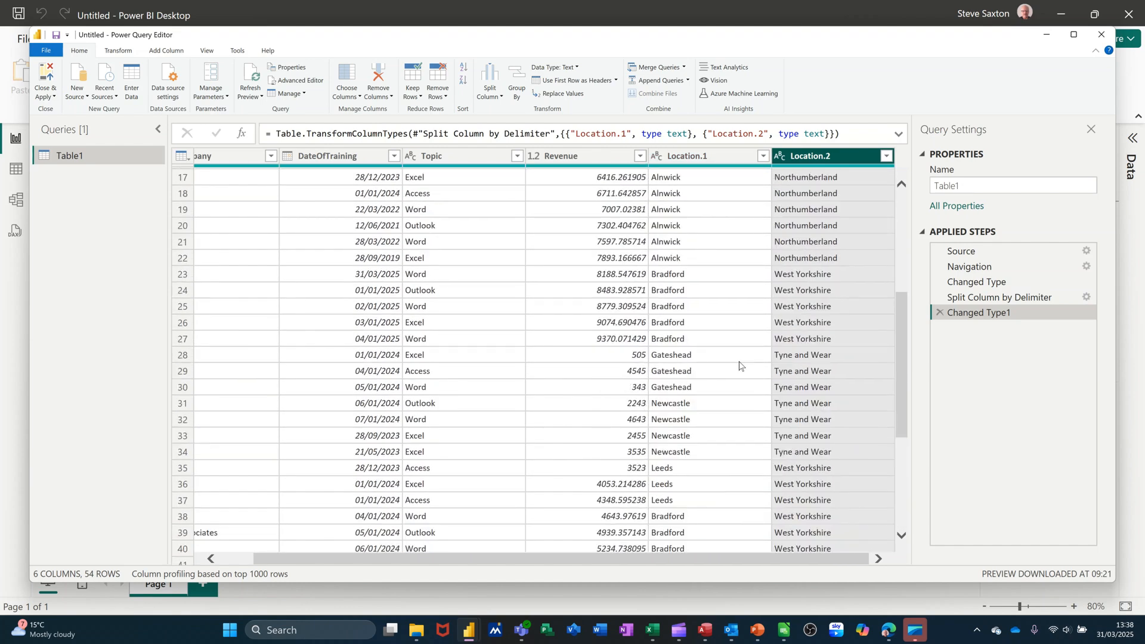
{"action": "right_click", "coordinate": [810, 157]}
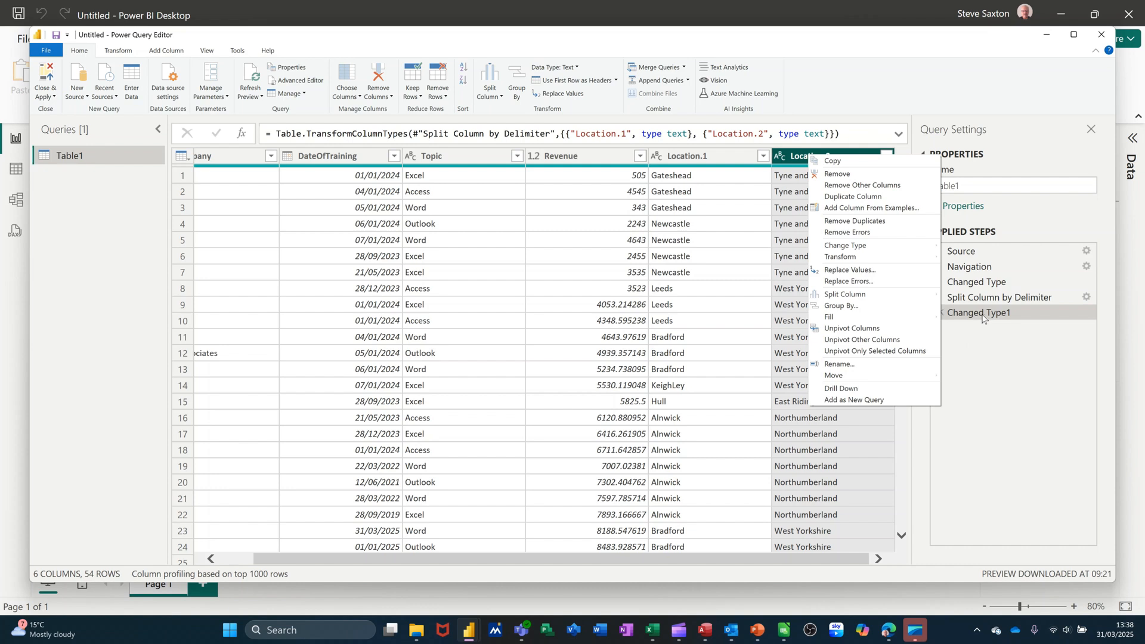
{"action": "left_click", "coordinate": [840, 364]}
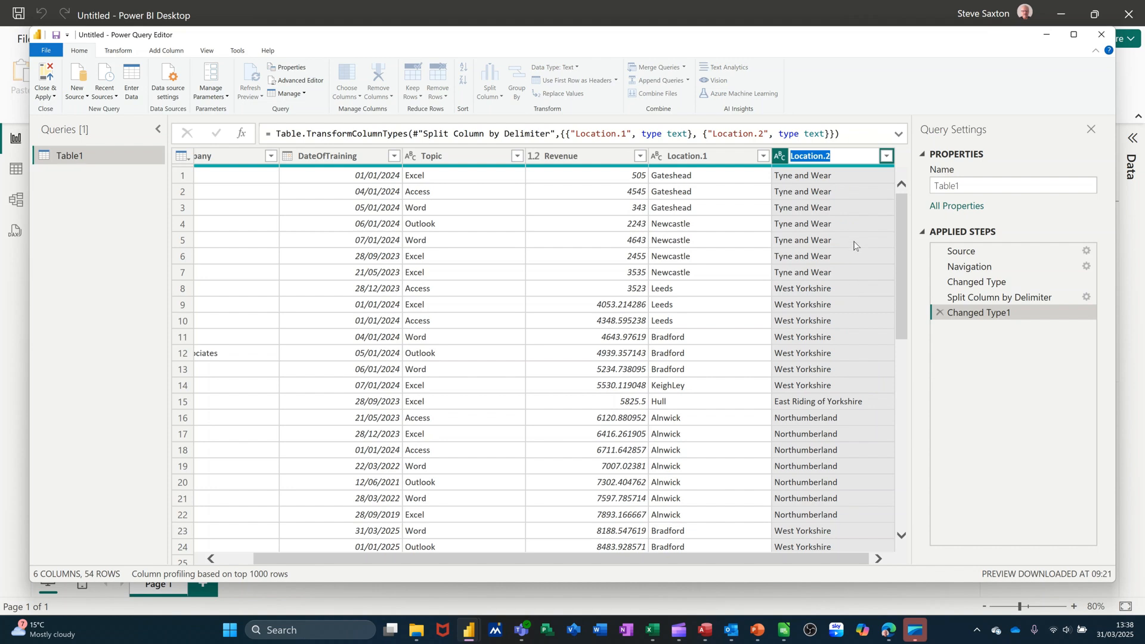
{"action": "type", "text": "County"}
{"action": "key", "text": "Return"}
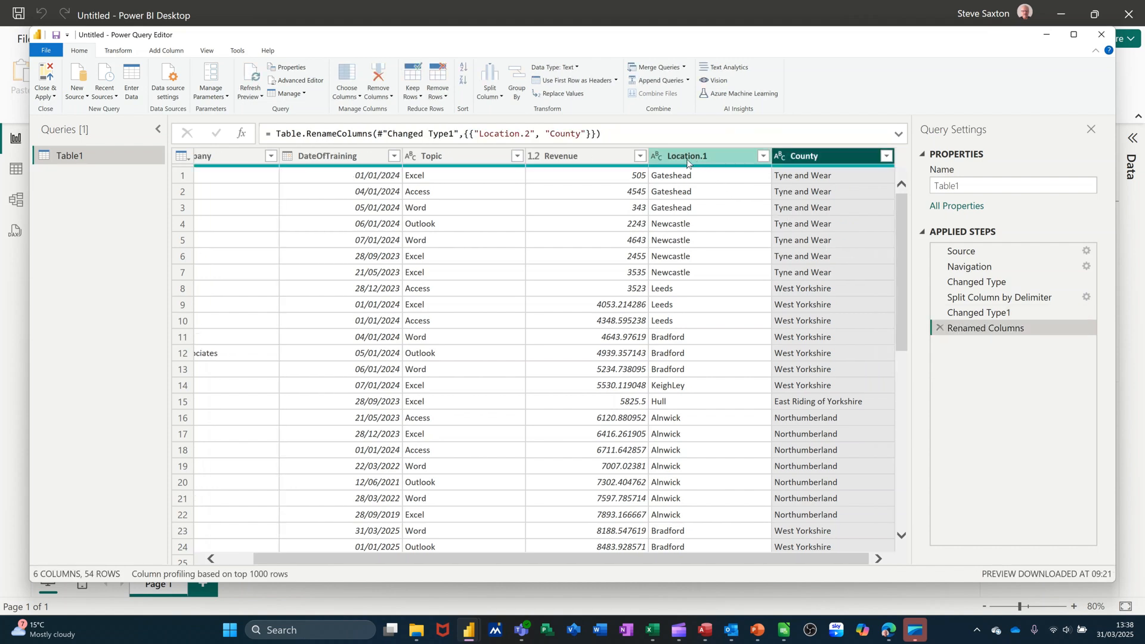
Step: Rename the Location.1 column as City
{"action": "right_click", "coordinate": [706, 160]}
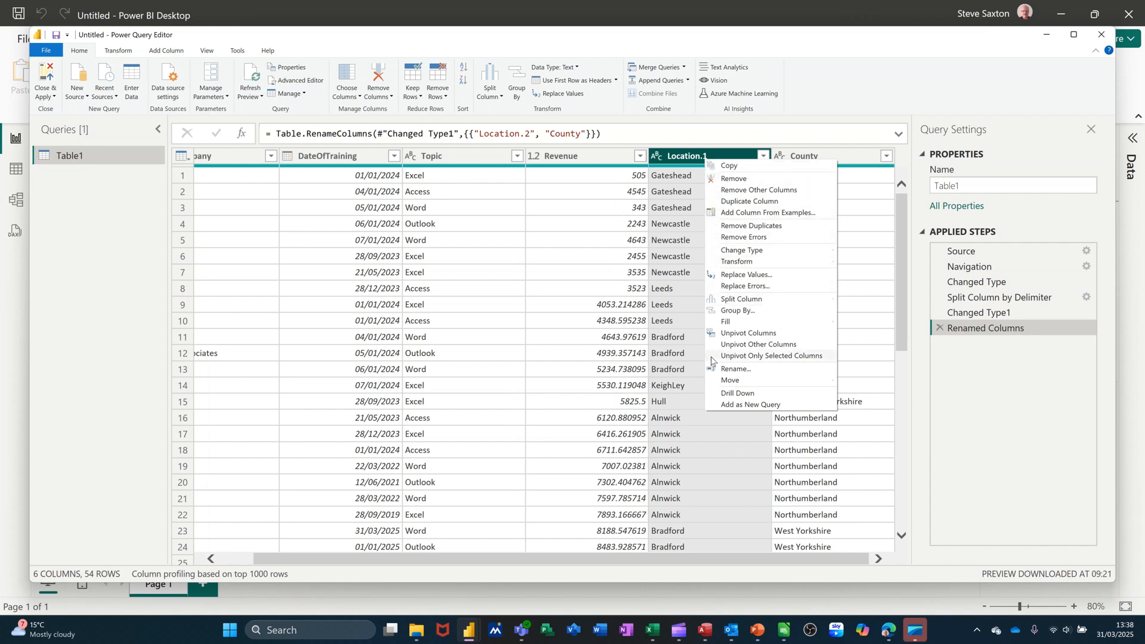
{"action": "left_click", "coordinate": [736, 369]}
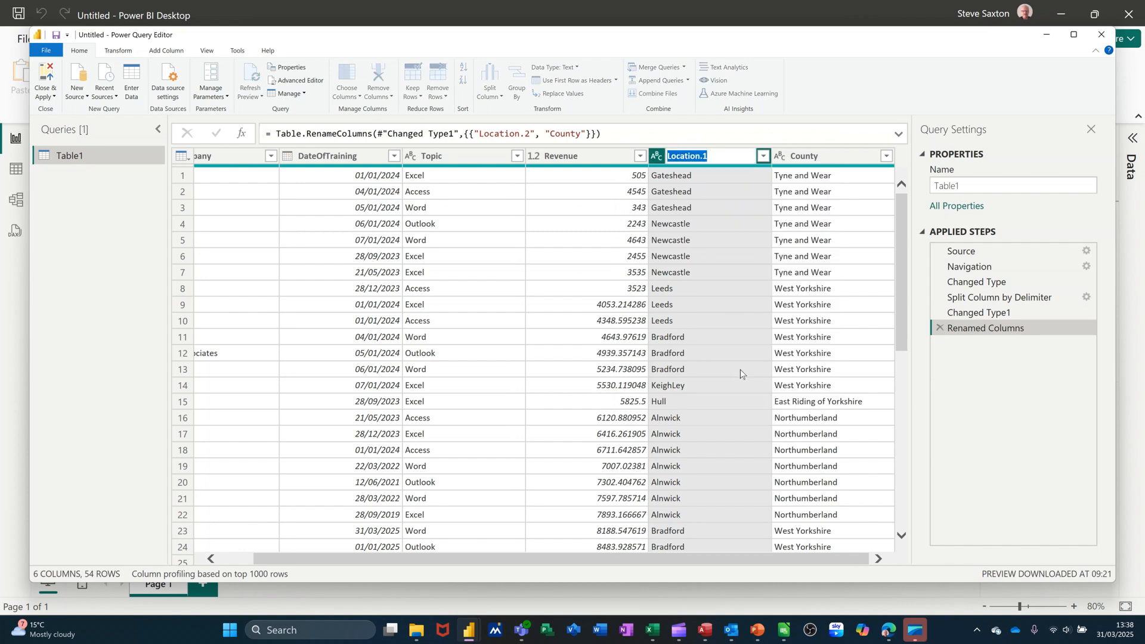
{"action": "type", "text": "City"}
{"action": "key", "text": "Return"}
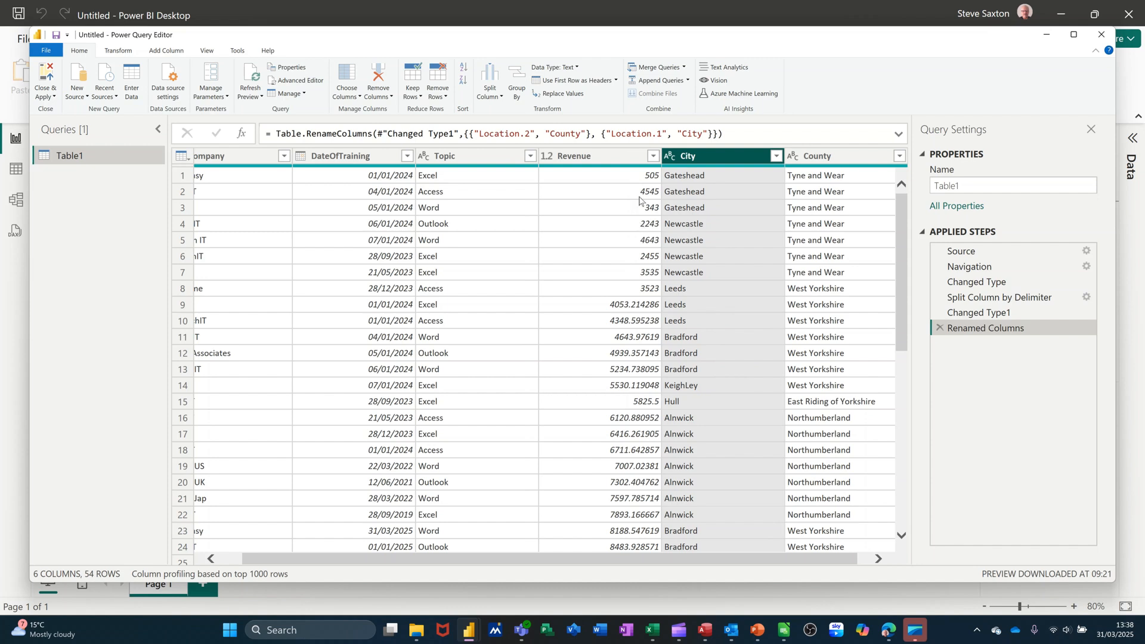
Step: Change the Revenue column's data type to fixed decimal number and apply the query changes to the report
{"action": "left_click", "coordinate": [545, 159]}
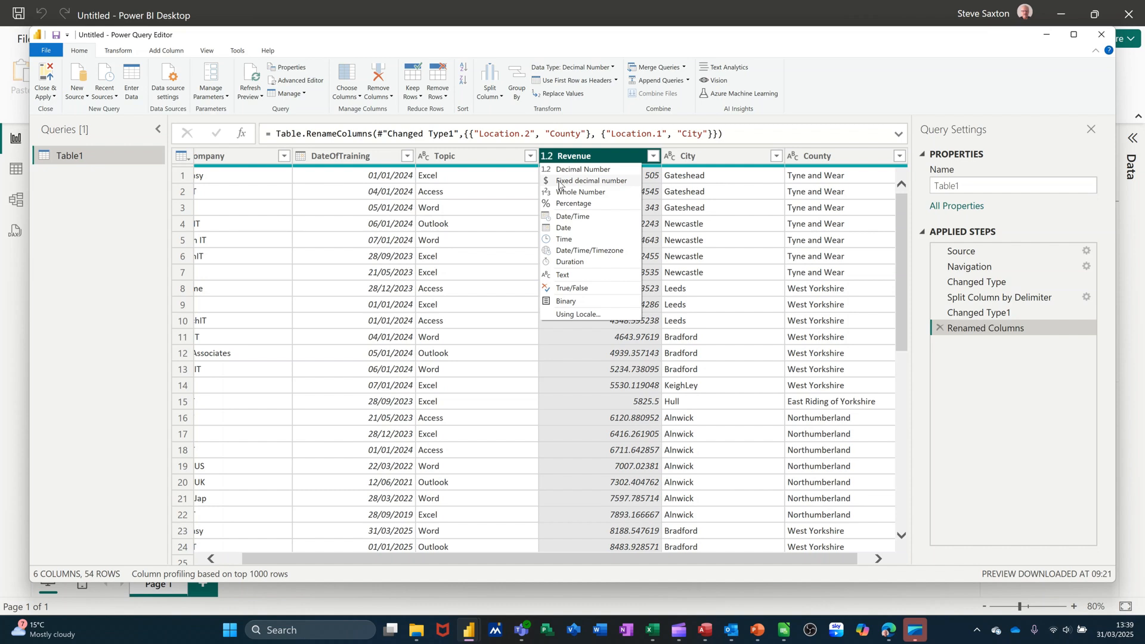
{"action": "left_click", "coordinate": [559, 181]}
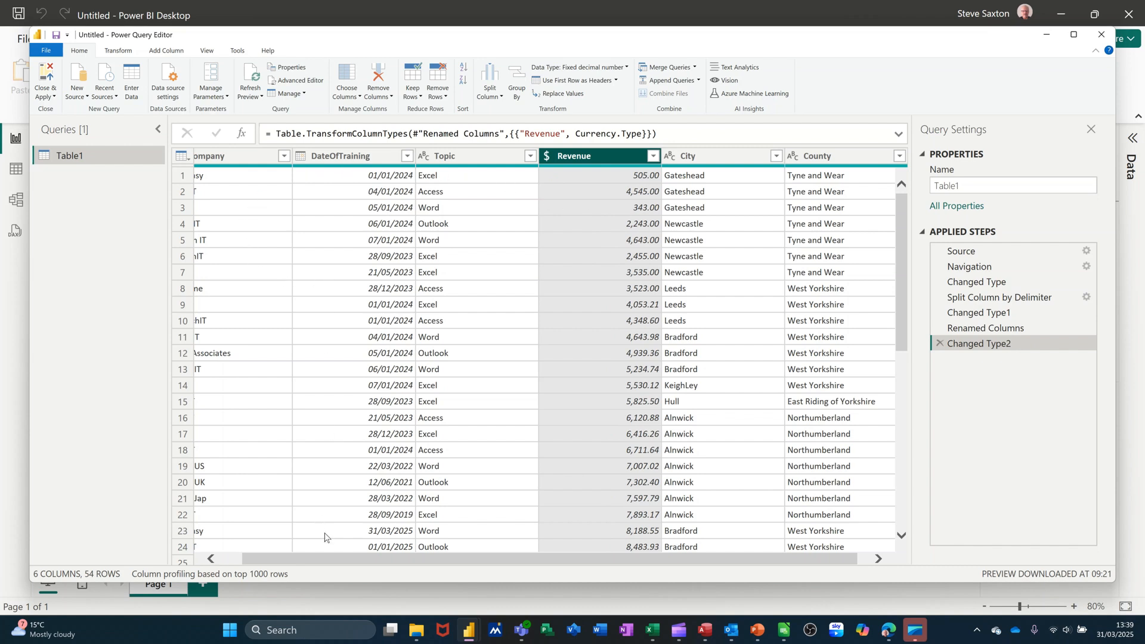
{"action": "left_click_drag", "start_coordinate": [331, 559], "coordinate": [278, 558]}
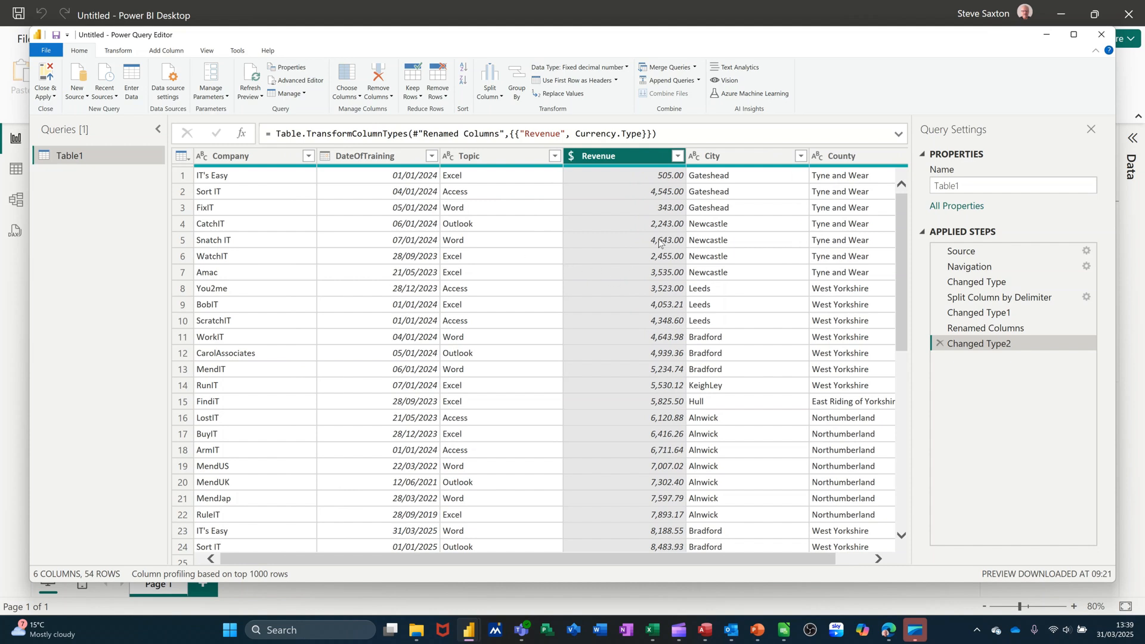
{"action": "left_click", "coordinate": [43, 74]}
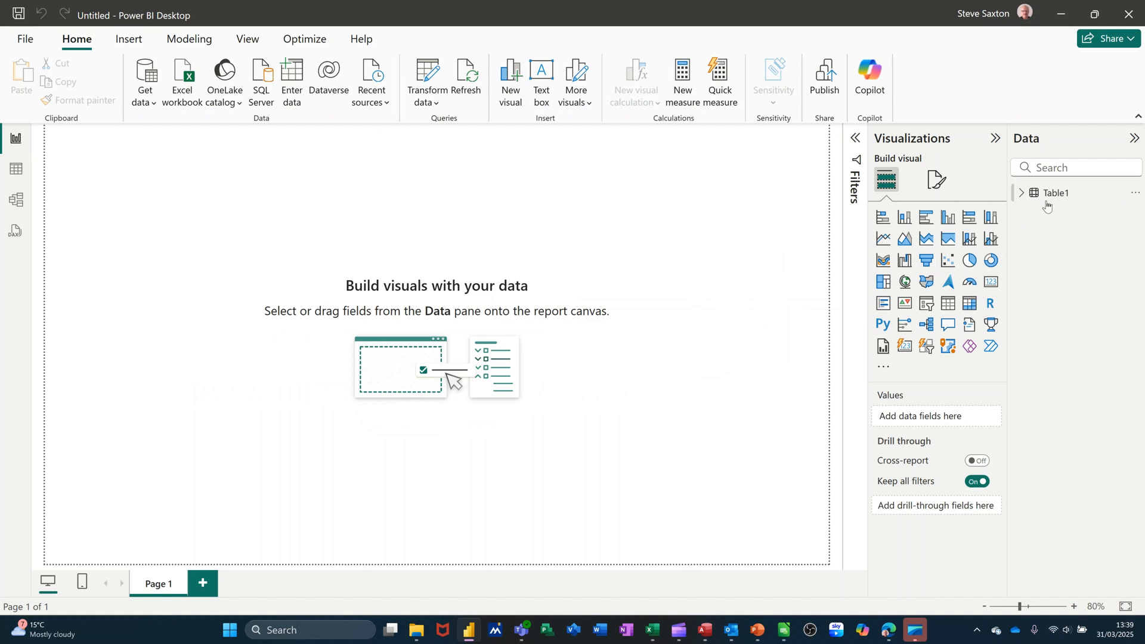
Step: Expand Table1's fields in the report and rename the table as Training
{"action": "left_click", "coordinate": [1021, 194]}
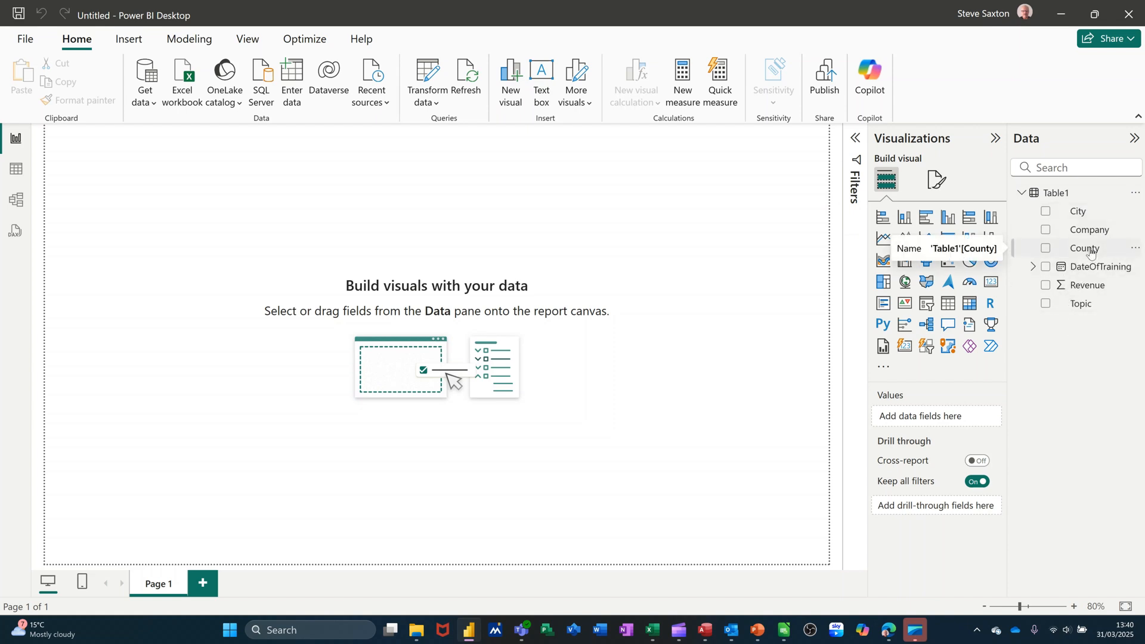
{"action": "left_click", "coordinate": [1135, 197]}
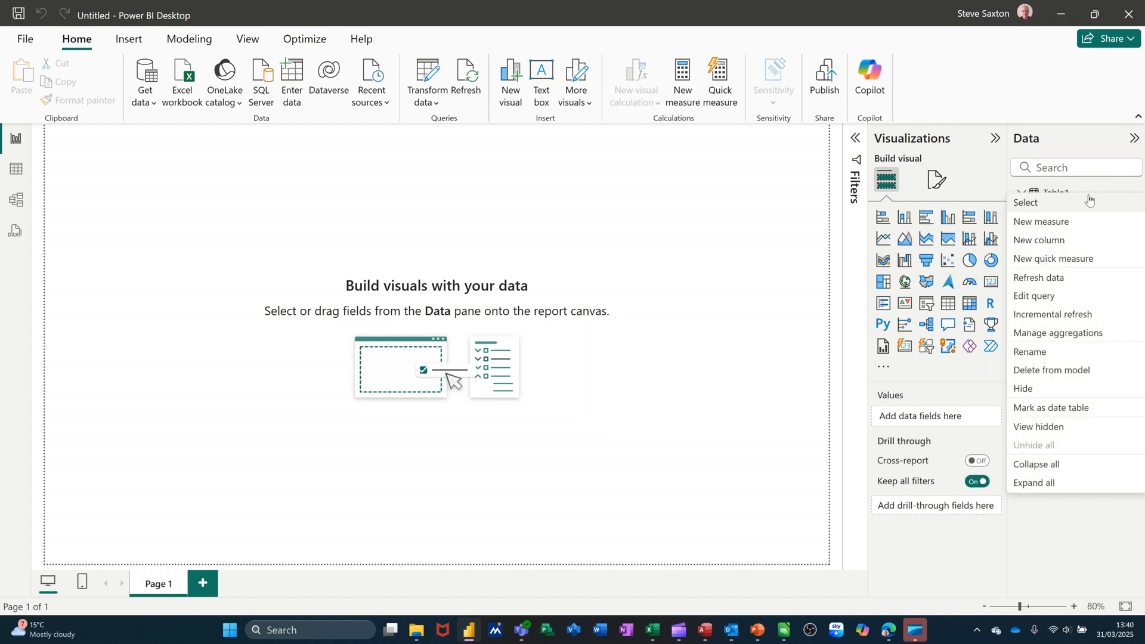
{"action": "left_click", "coordinate": [1030, 353]}
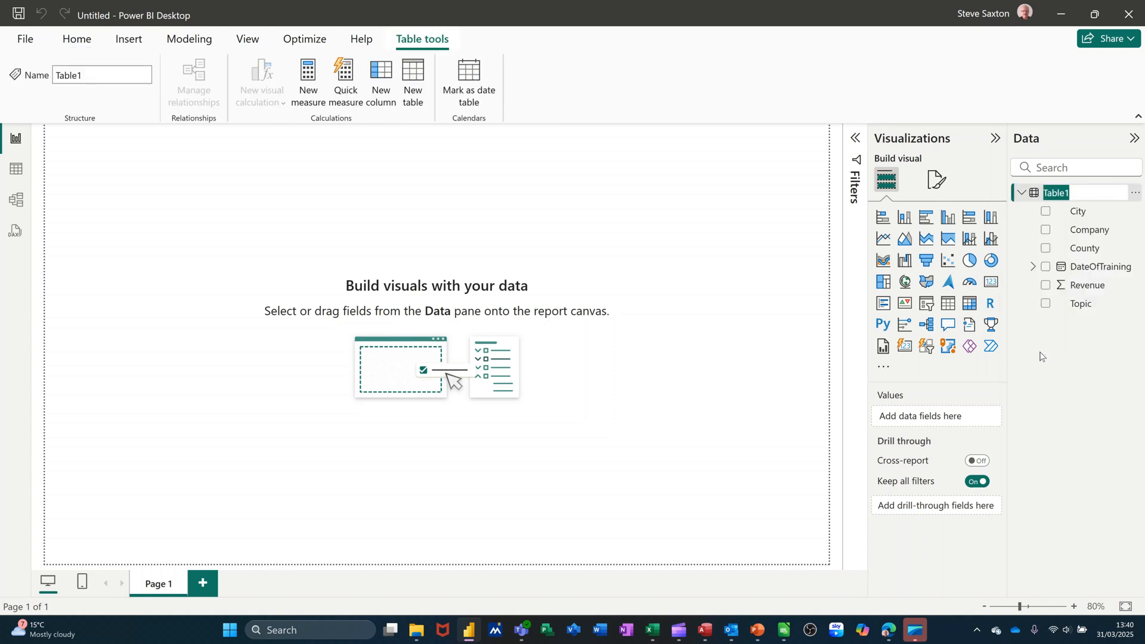
{"action": "type", "text": "Training"}
{"action": "key", "text": "Return"}
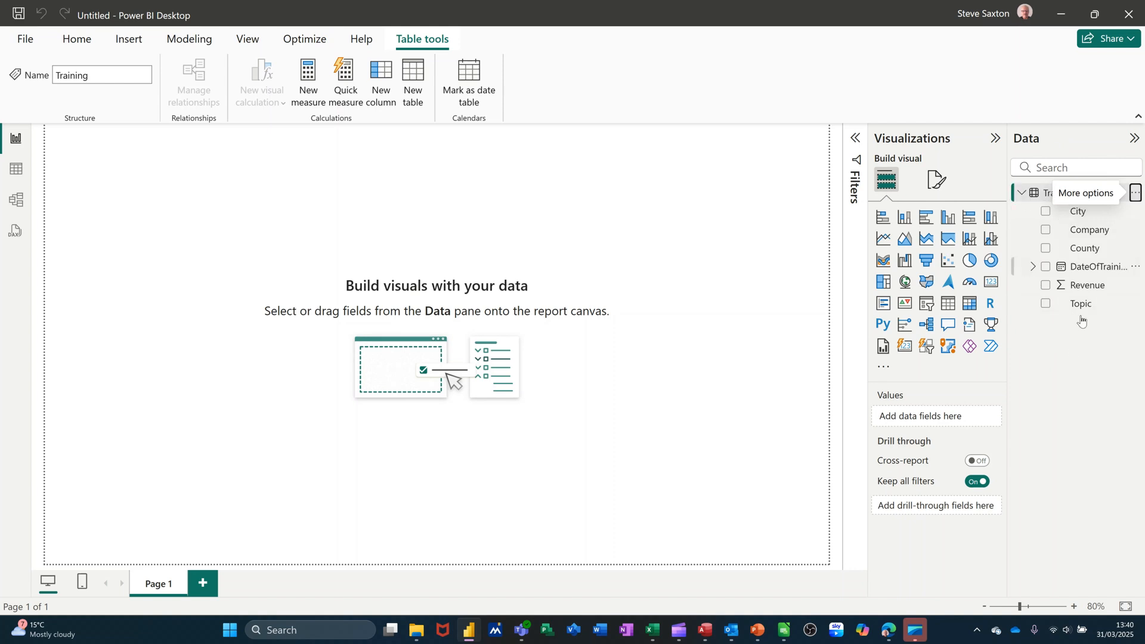
Step: Look over the Training table's field list, the page formatting options and the report's filter areas
{"action": "left_click", "coordinate": [1026, 195]}
{"action": "left_click", "coordinate": [1026, 196]}
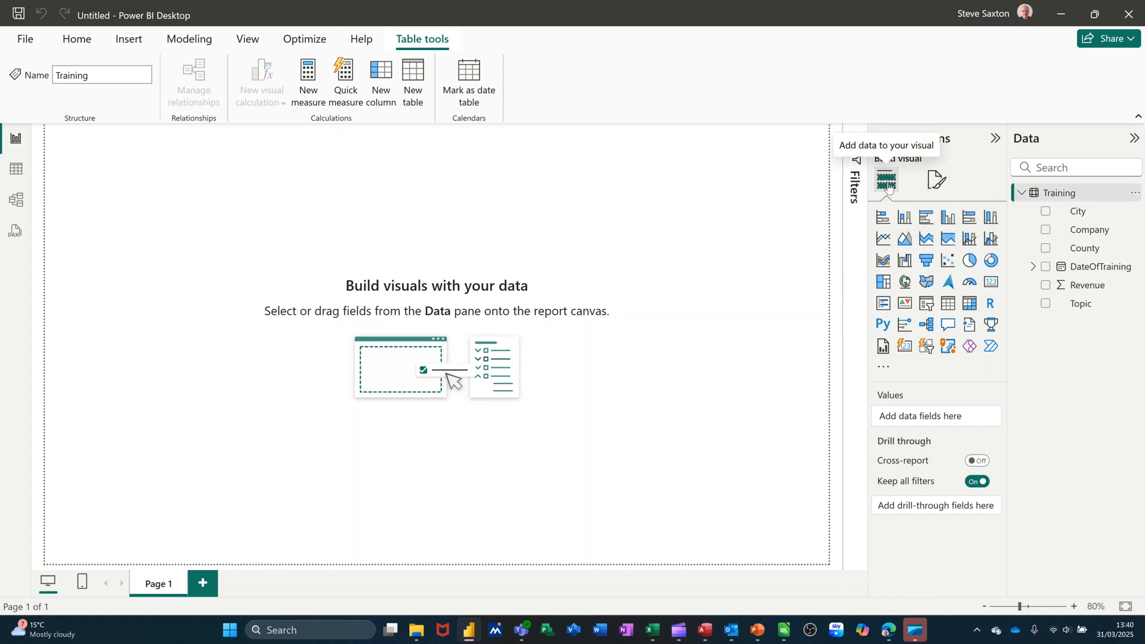
{"action": "left_click", "coordinate": [938, 182]}
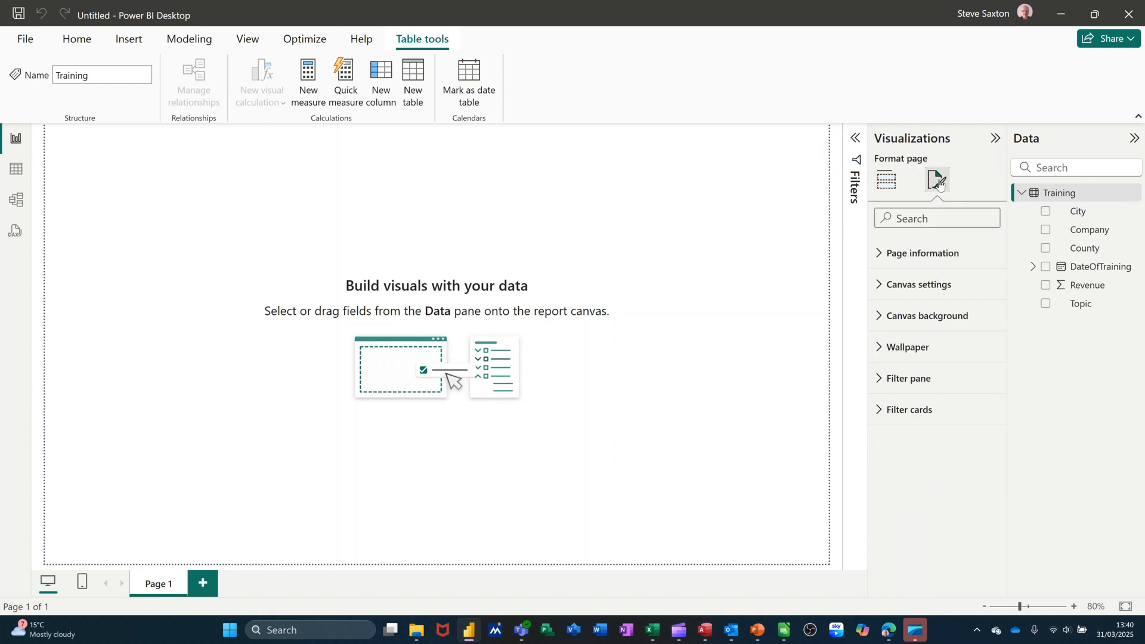
{"action": "left_click", "coordinate": [889, 181]}
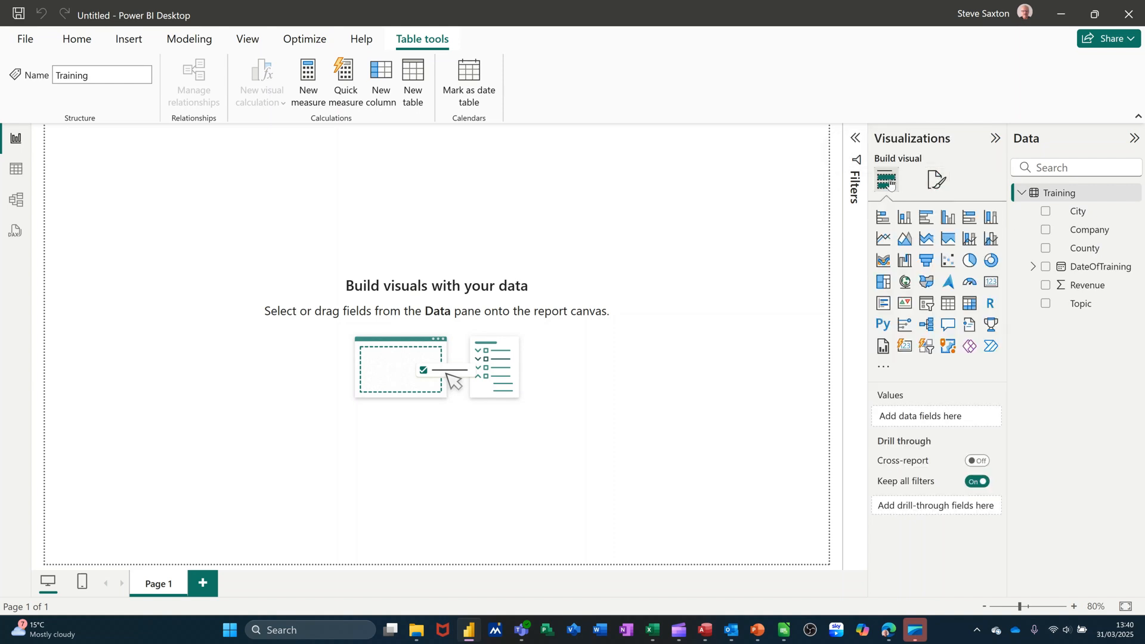
{"action": "left_click", "coordinate": [860, 145]}
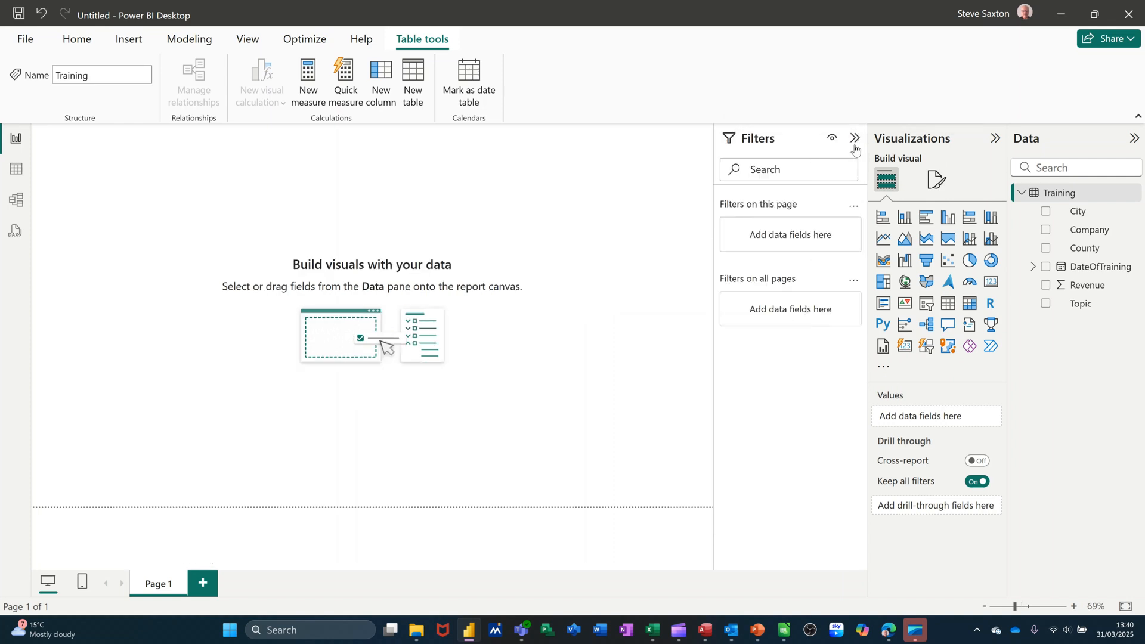
{"action": "left_click", "coordinate": [856, 139]}
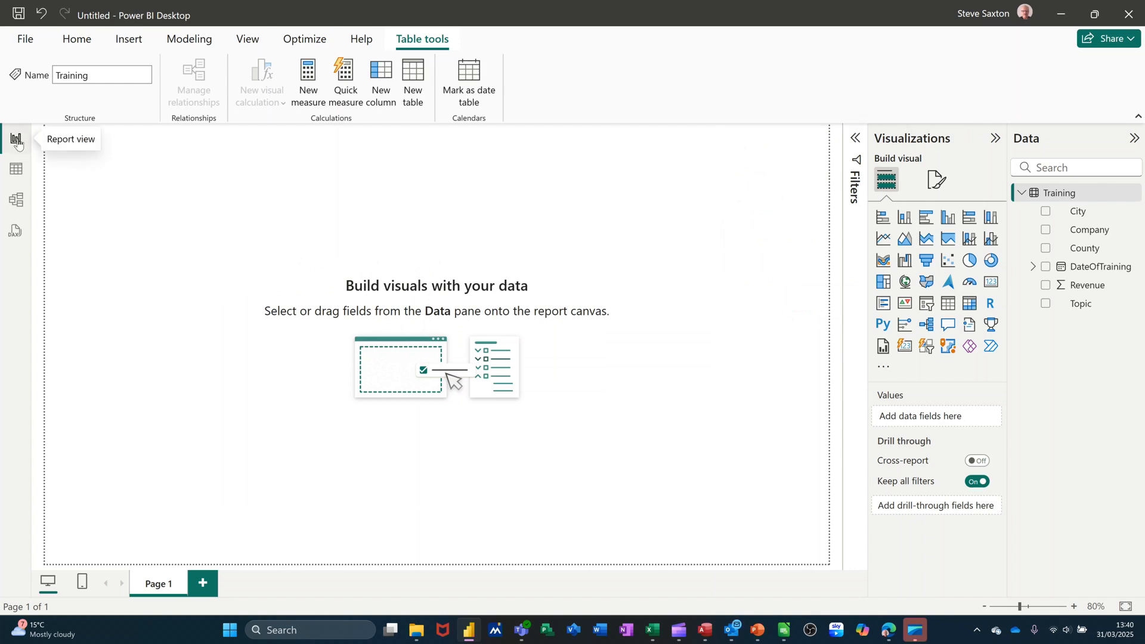
Step: Examine the Training data in table view and its table card in model view
{"action": "left_click", "coordinate": [16, 172]}
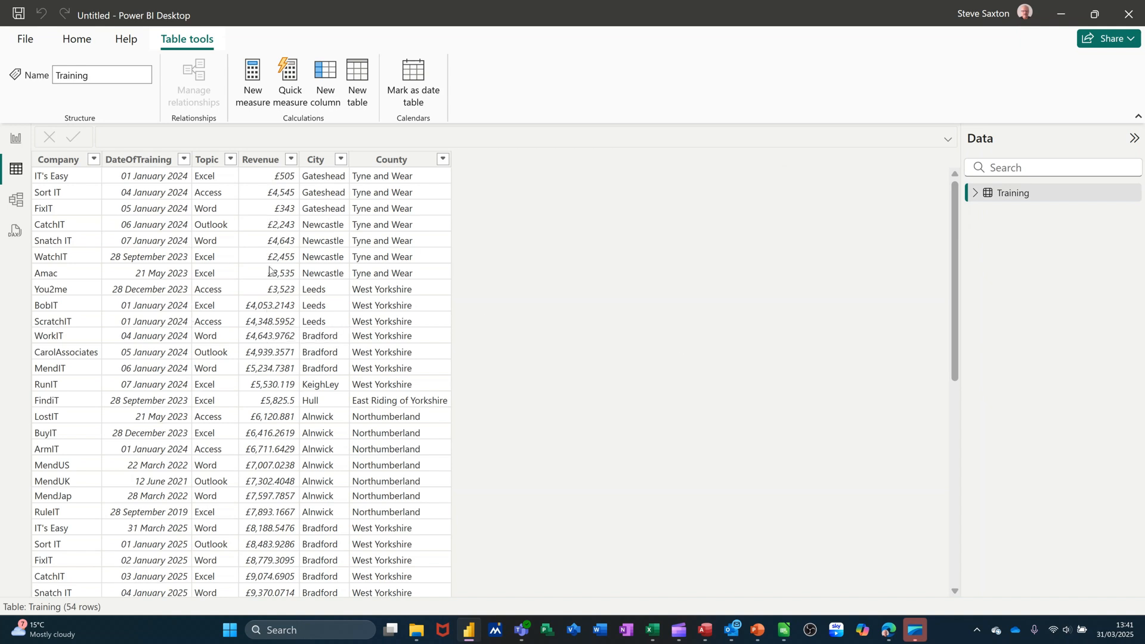
{"action": "left_click", "coordinate": [16, 207]}
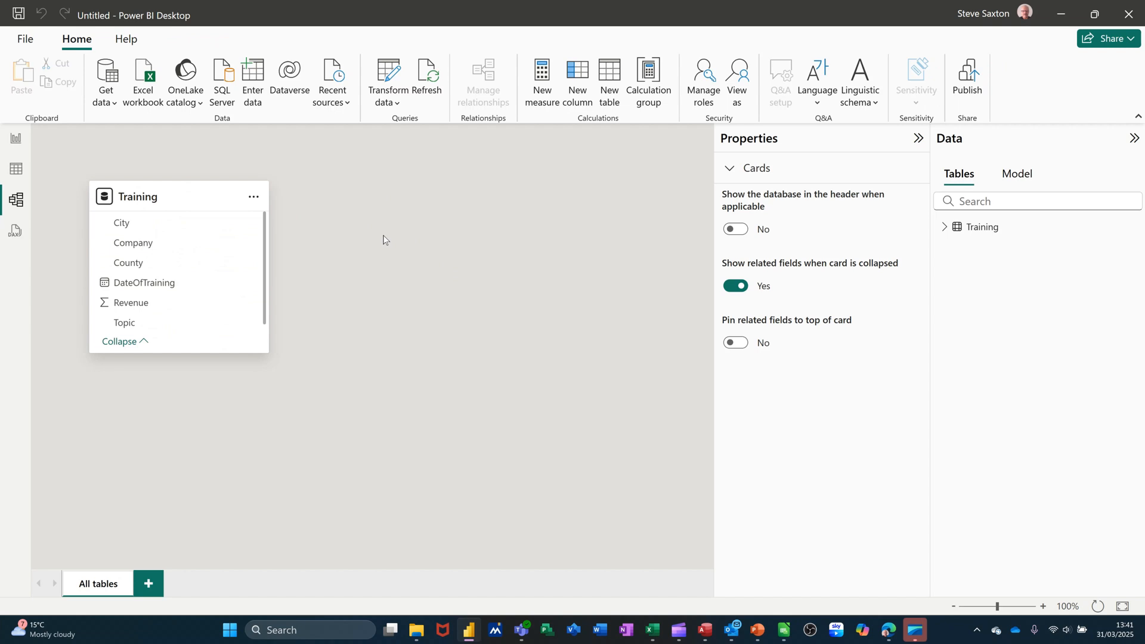
Step: Look over the DAX query view and the report view's insert, modeling, view and optimize commands
{"action": "left_click", "coordinate": [11, 232]}
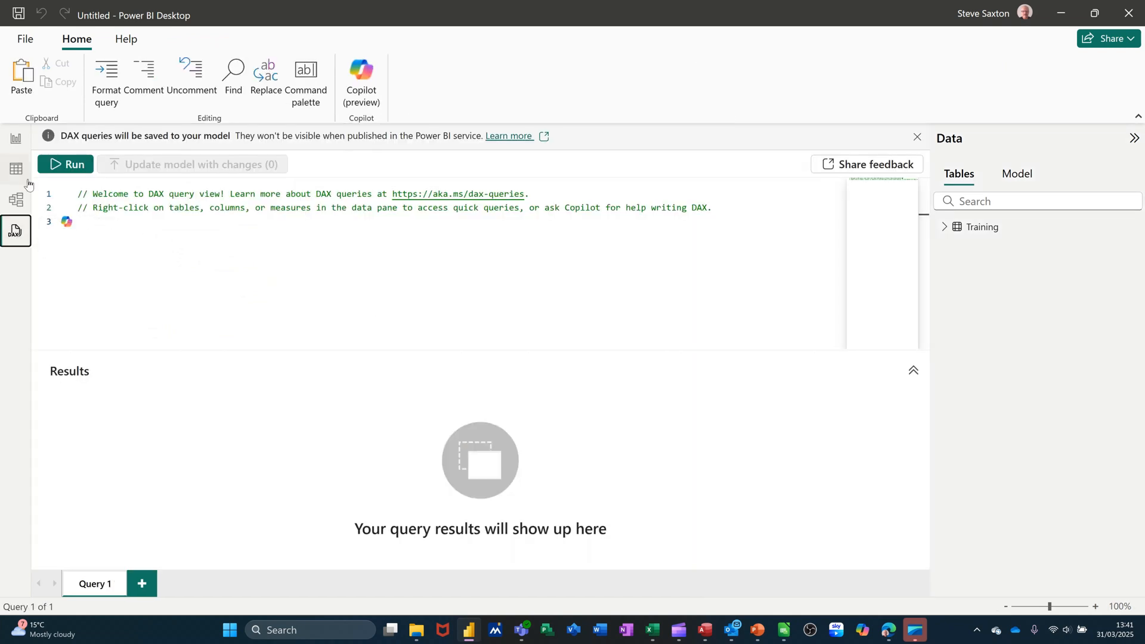
{"action": "left_click", "coordinate": [15, 141]}
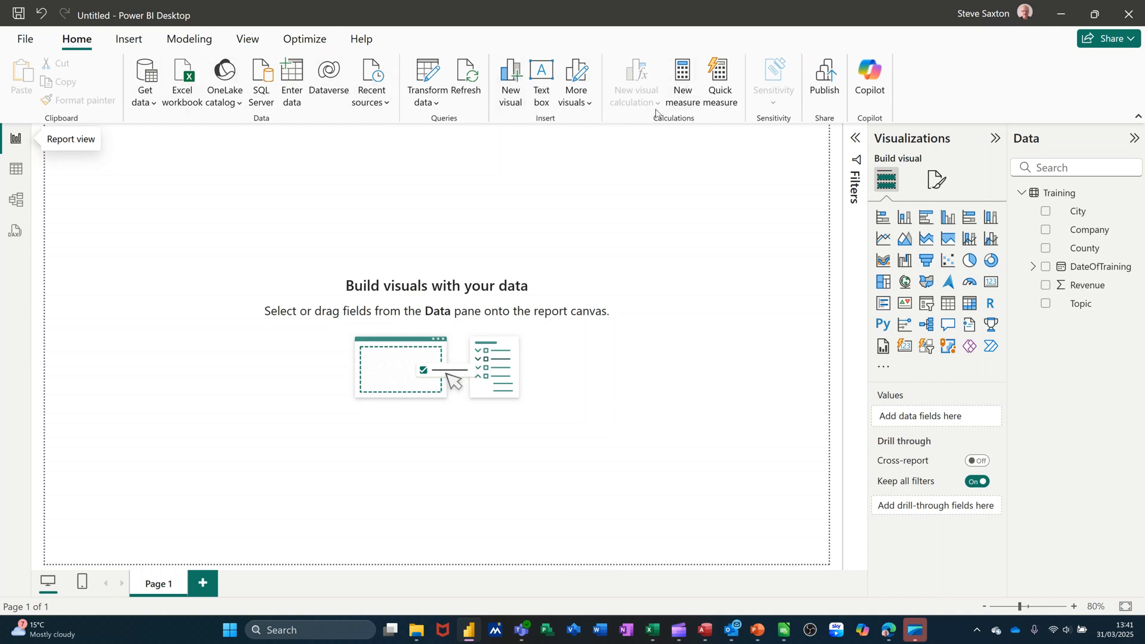
{"action": "left_click", "coordinate": [134, 41]}
{"action": "left_click", "coordinate": [189, 40]}
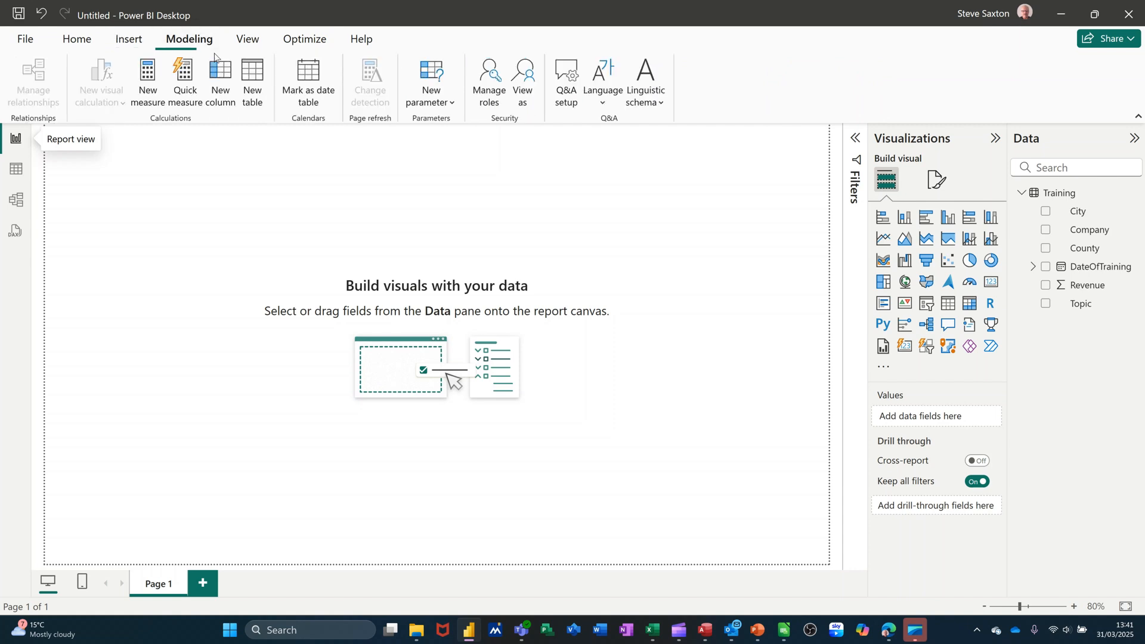
{"action": "left_click", "coordinate": [243, 44]}
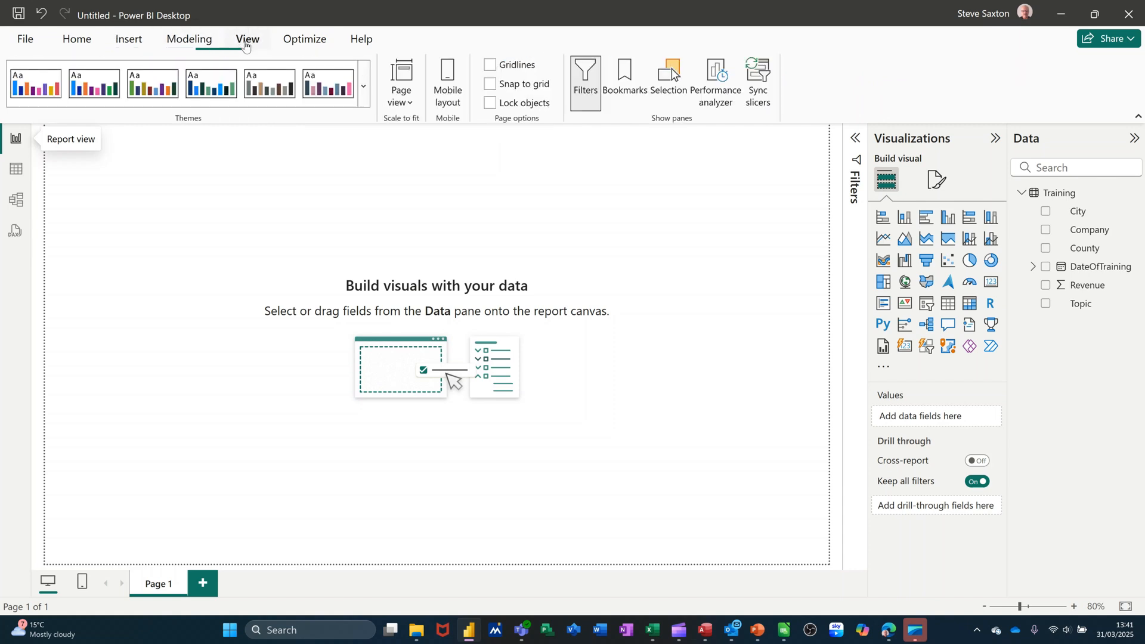
{"action": "left_click", "coordinate": [307, 43]}
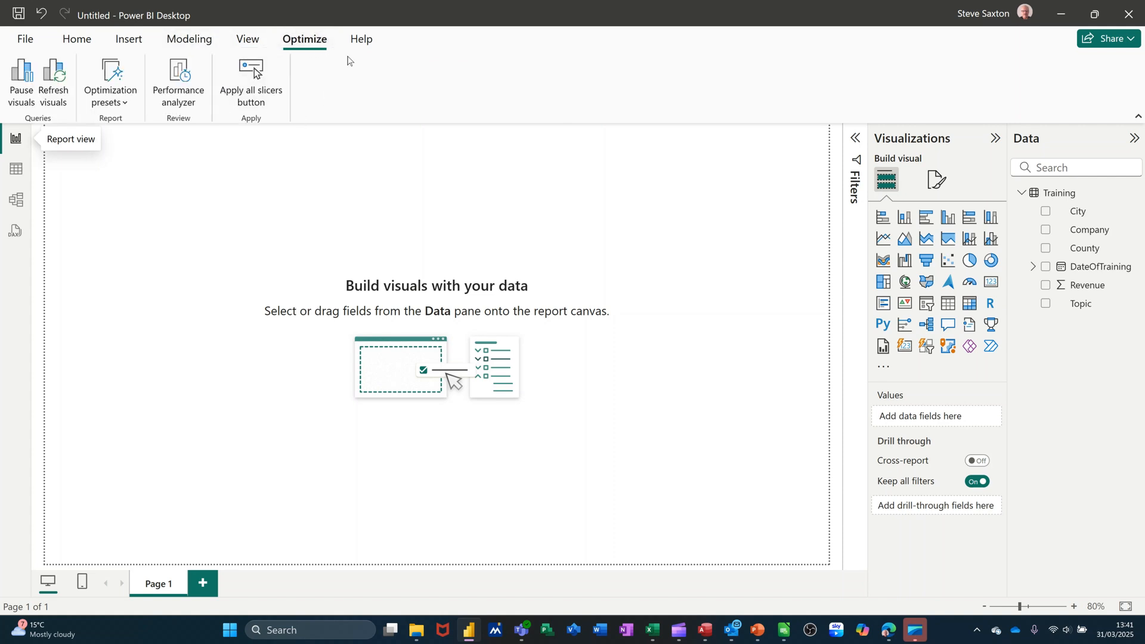
{"action": "left_click", "coordinate": [76, 45]}
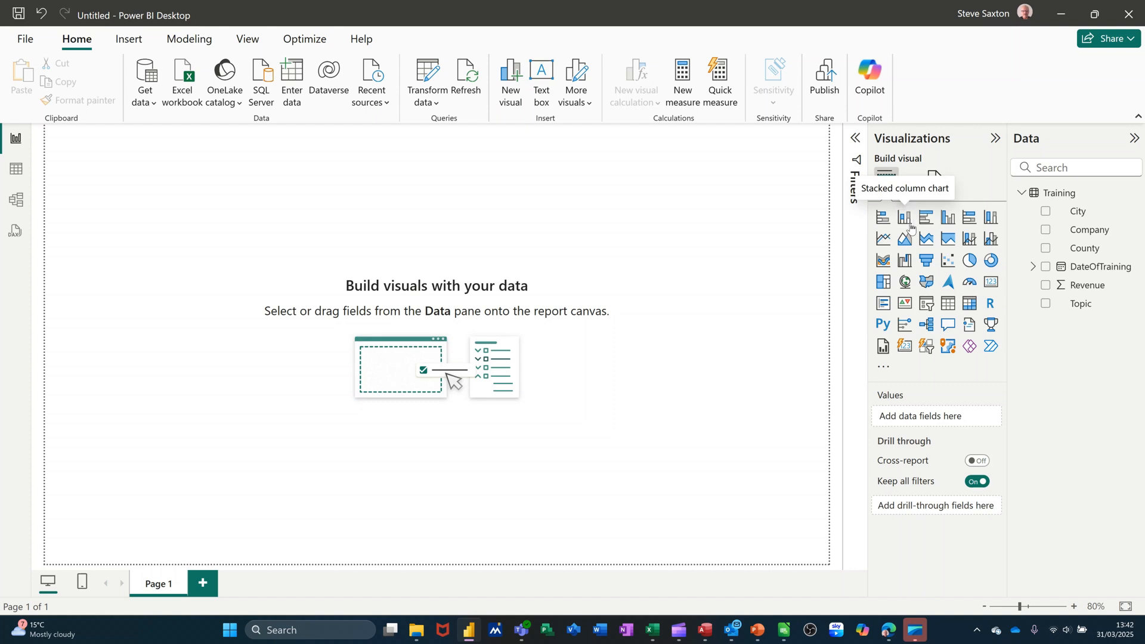
Step: Add a clustered column chart of Revenue by Company and widen it to about half the report page
{"action": "left_click", "coordinate": [905, 218]}
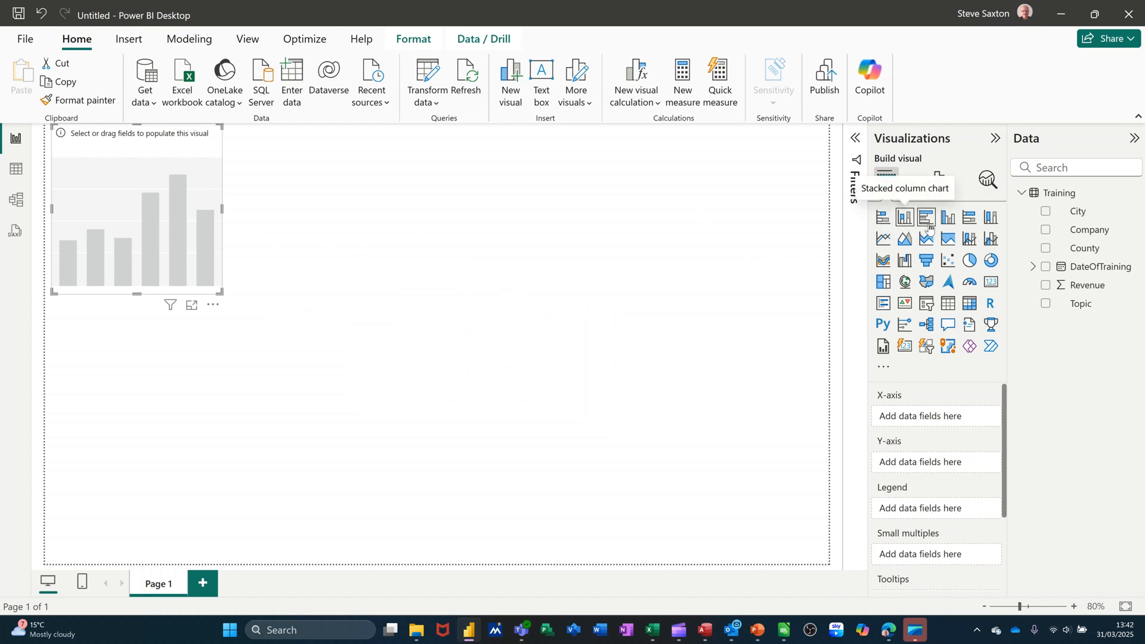
{"action": "left_click", "coordinate": [949, 224]}
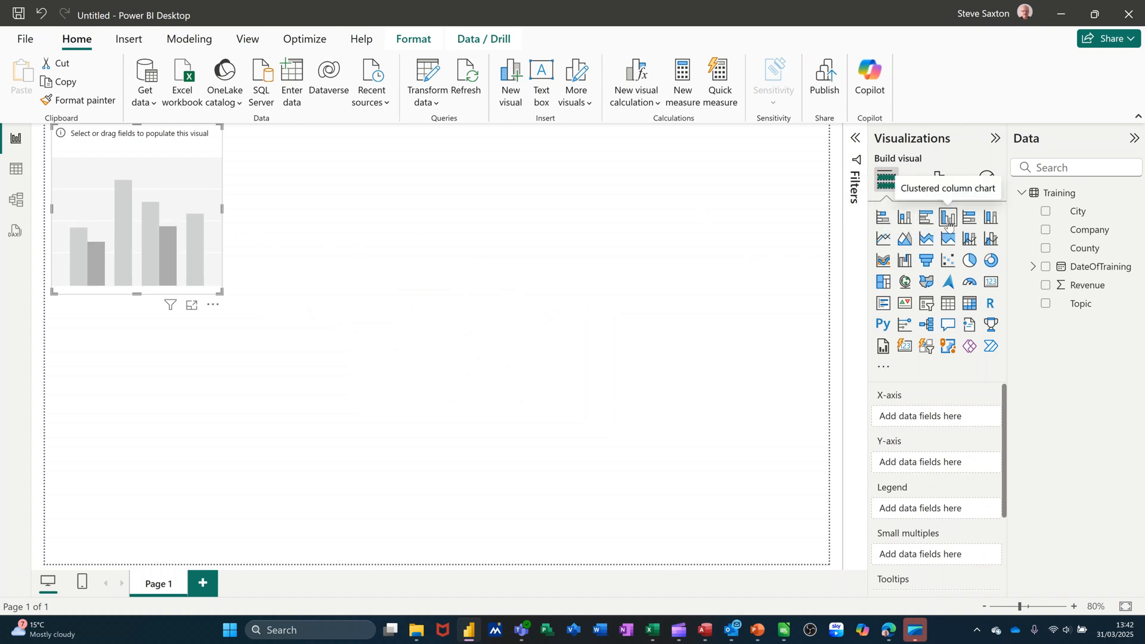
{"action": "left_click", "coordinate": [1046, 231]}
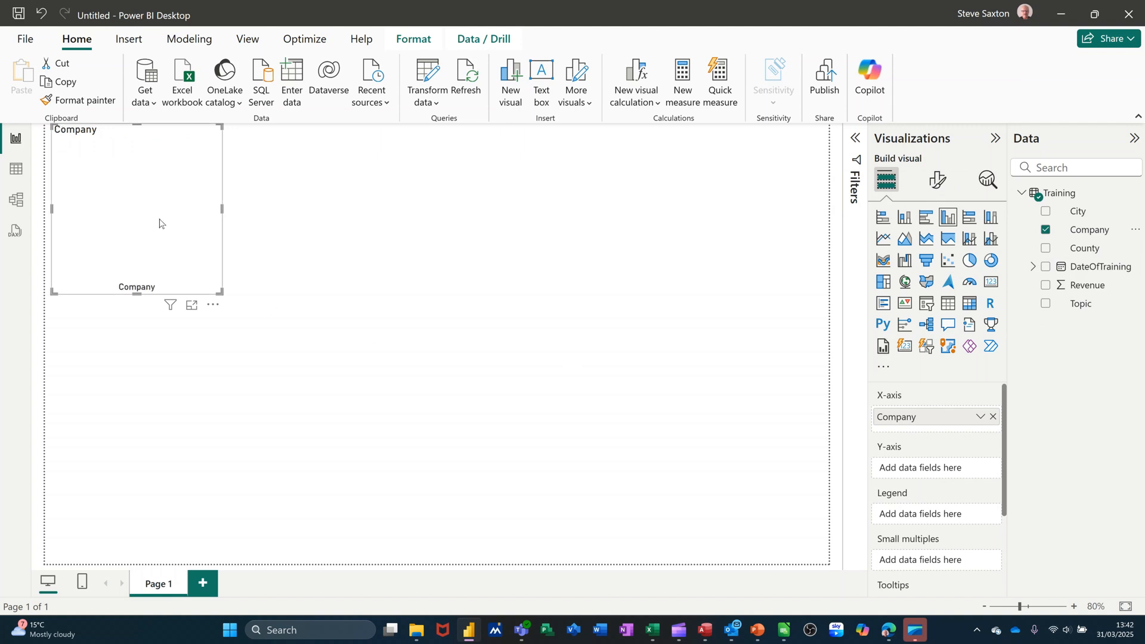
{"action": "left_click", "coordinate": [1047, 286]}
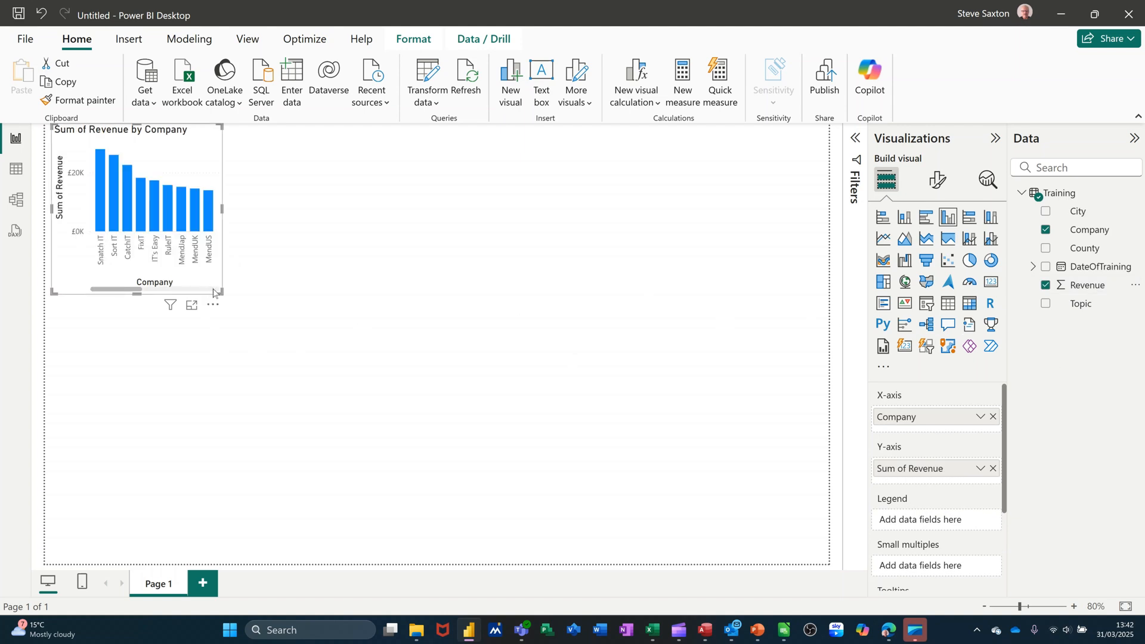
{"action": "left_click_drag", "start_coordinate": [213, 292], "coordinate": [429, 293]}
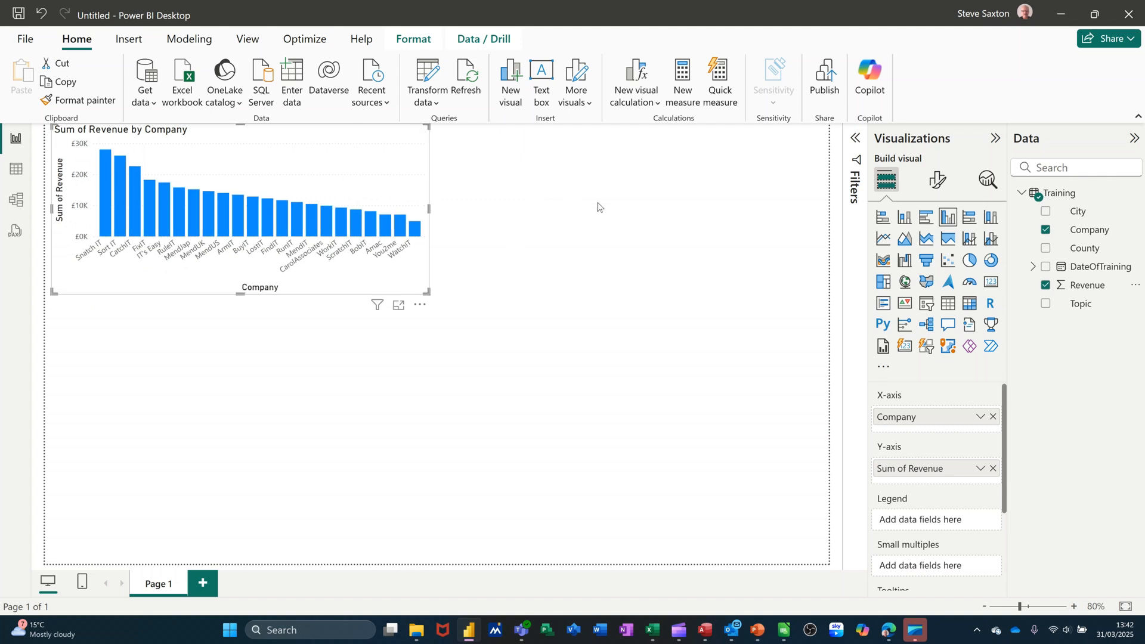
Step: Add a separate table visual below the column chart listing County and Revenue
{"action": "left_click", "coordinate": [522, 172]}
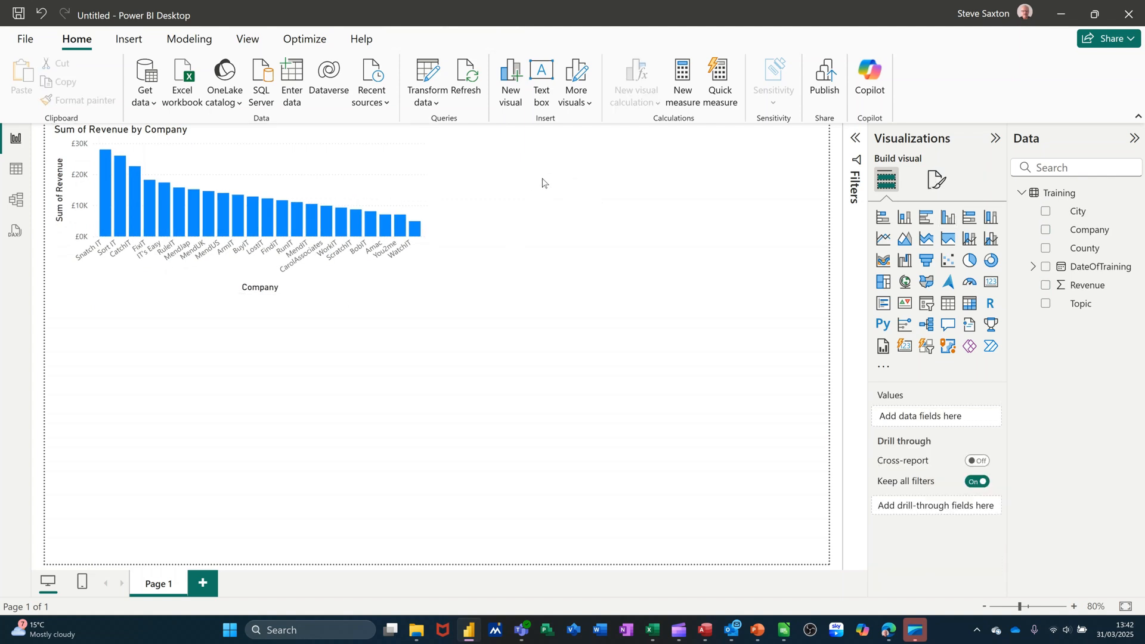
{"action": "left_click", "coordinate": [947, 303]}
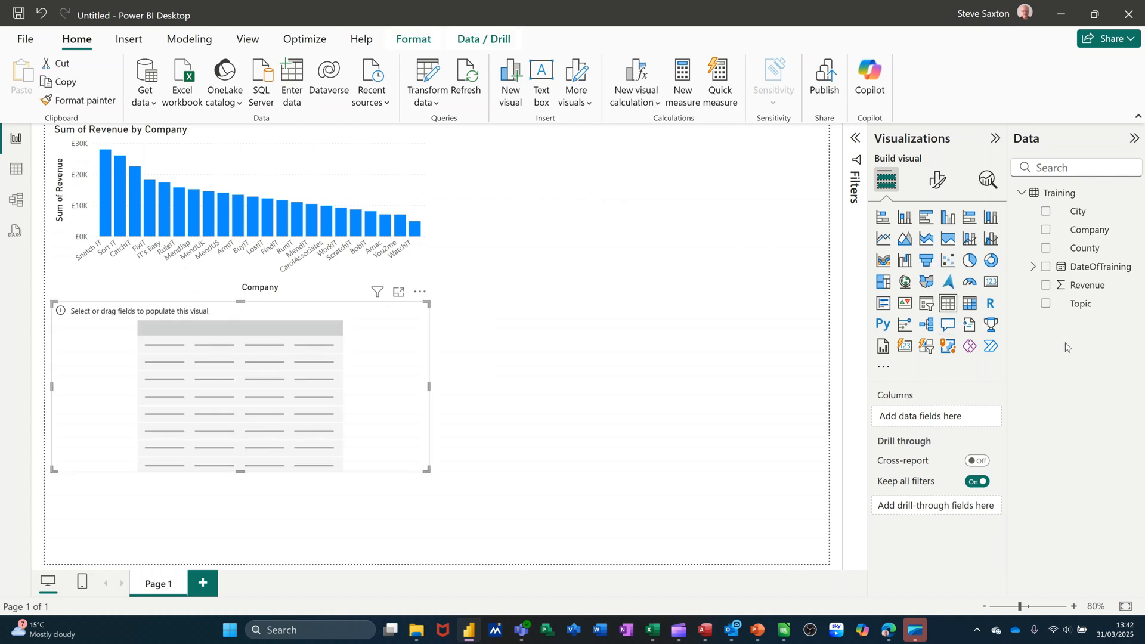
{"action": "left_click", "coordinate": [1049, 249]}
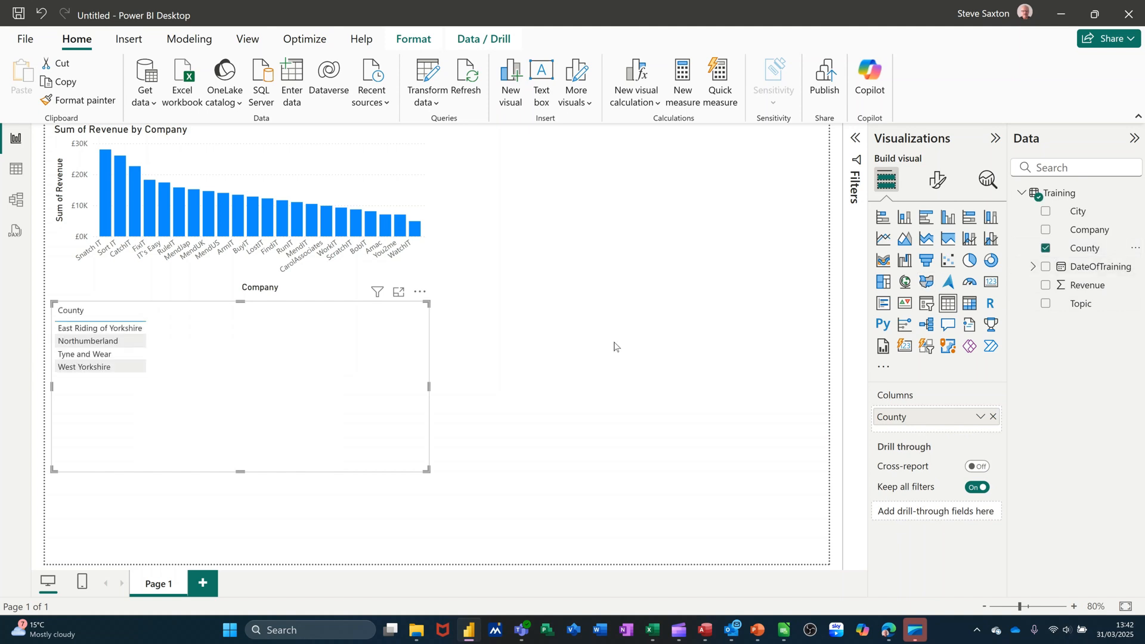
{"action": "left_click", "coordinate": [1045, 286]}
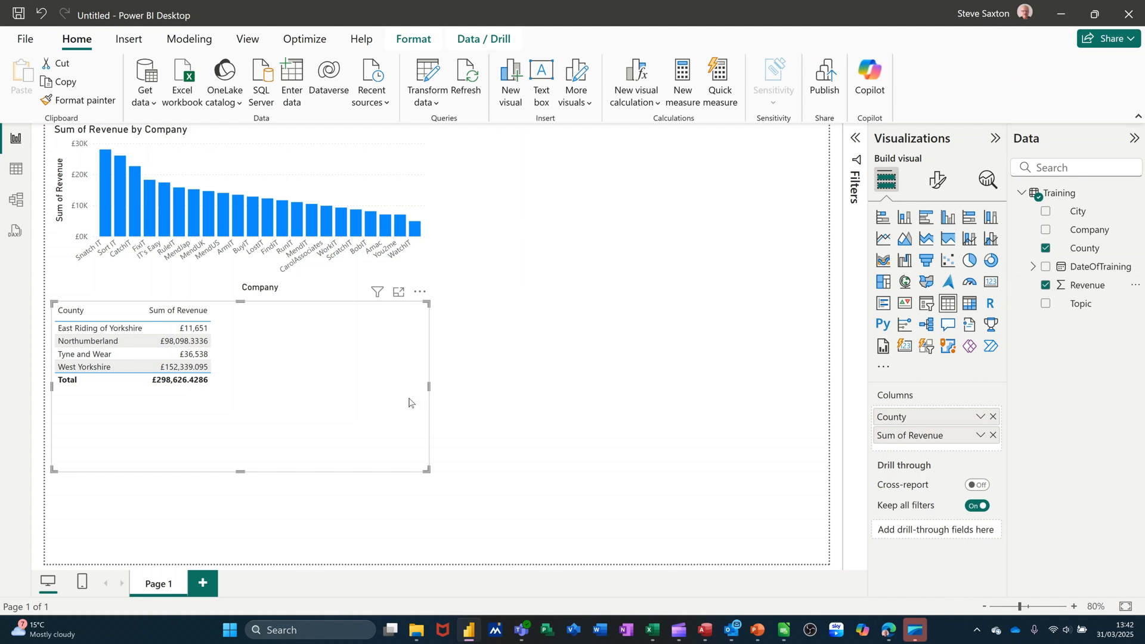
Step: Cross-filter the county table by the MendUK and BuyIT columns of the chart, and clear the selection
{"action": "left_click", "coordinate": [212, 215]}
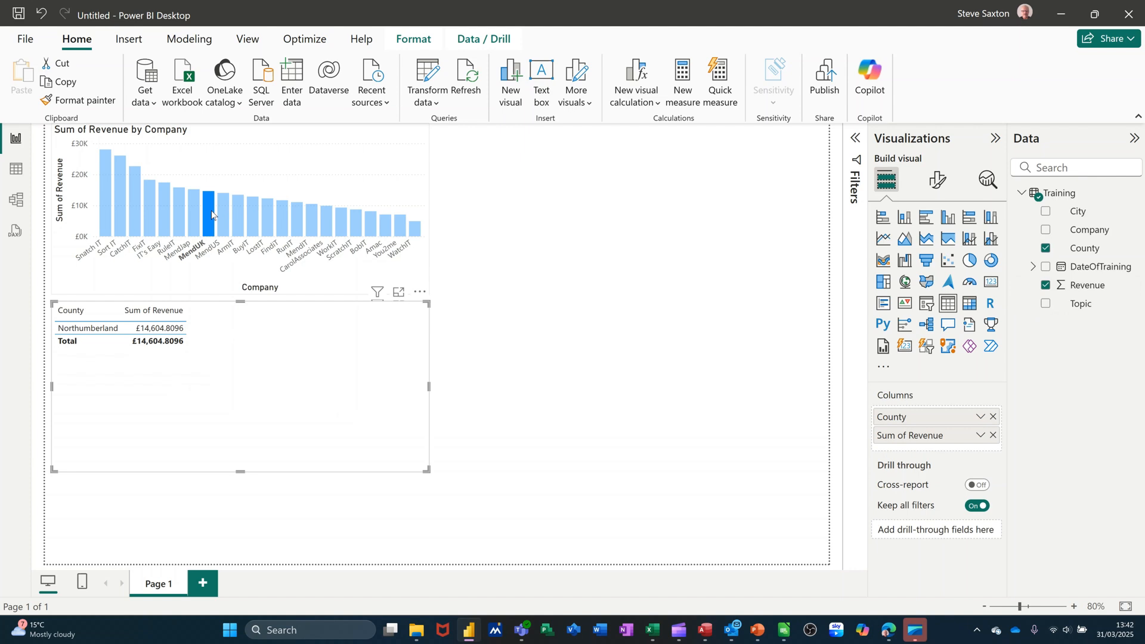
{"action": "left_click", "coordinate": [251, 223]}
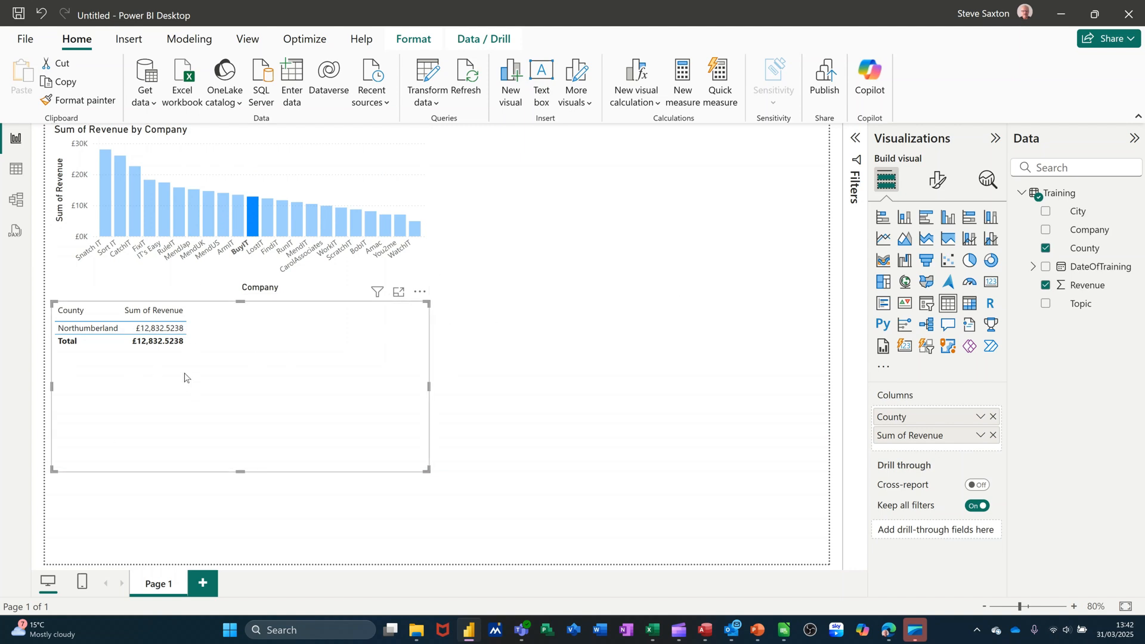
{"action": "left_click", "coordinate": [292, 191]}
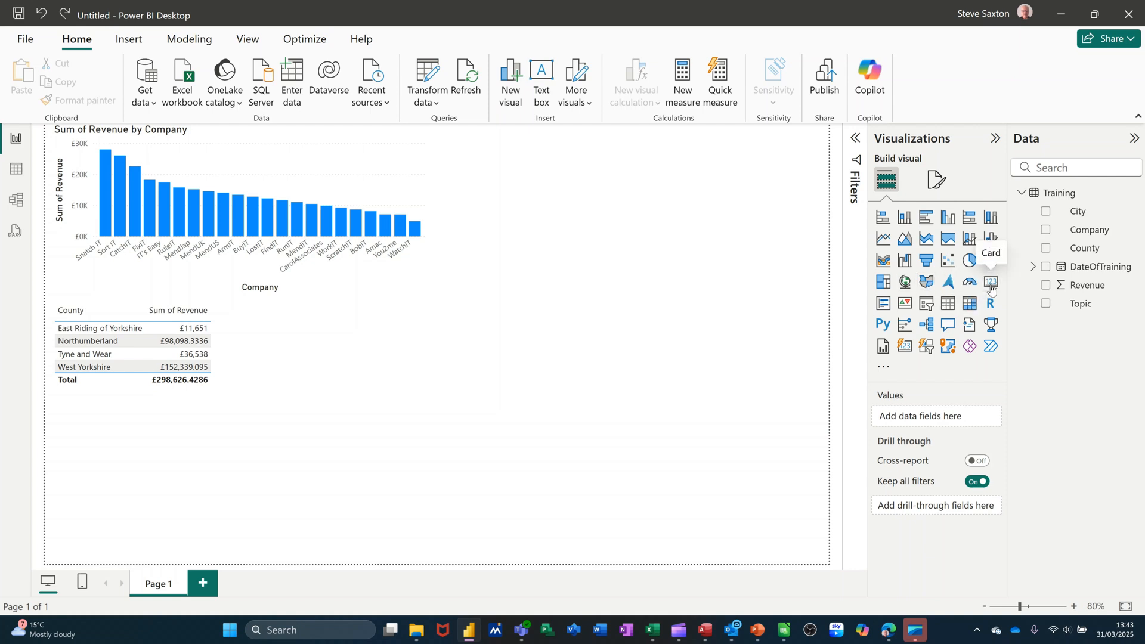
Step: Add a card showing the sum of Revenue, made smaller and placed beside the column chart
{"action": "left_click", "coordinate": [992, 284]}
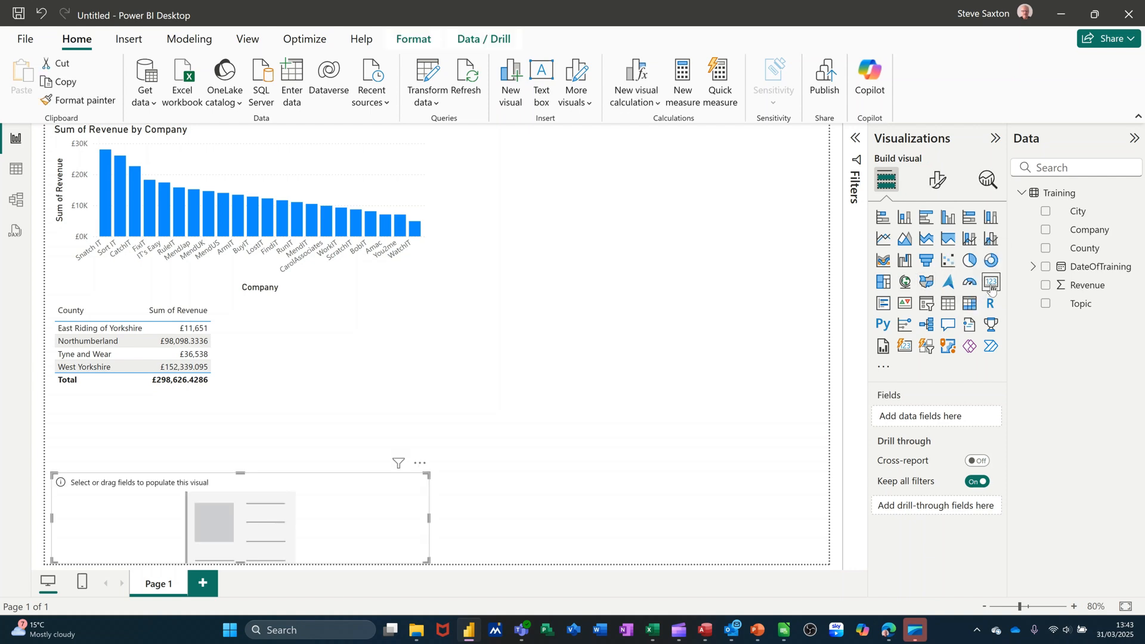
{"action": "left_click", "coordinate": [1046, 288]}
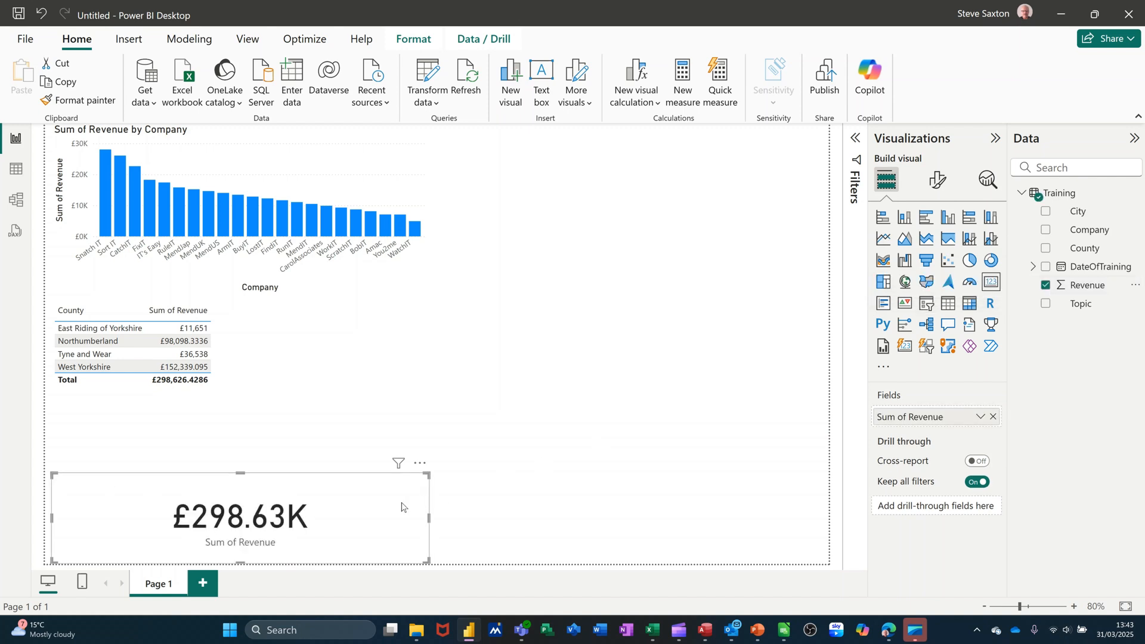
{"action": "left_click_drag", "start_coordinate": [403, 507], "coordinate": [652, 167]}
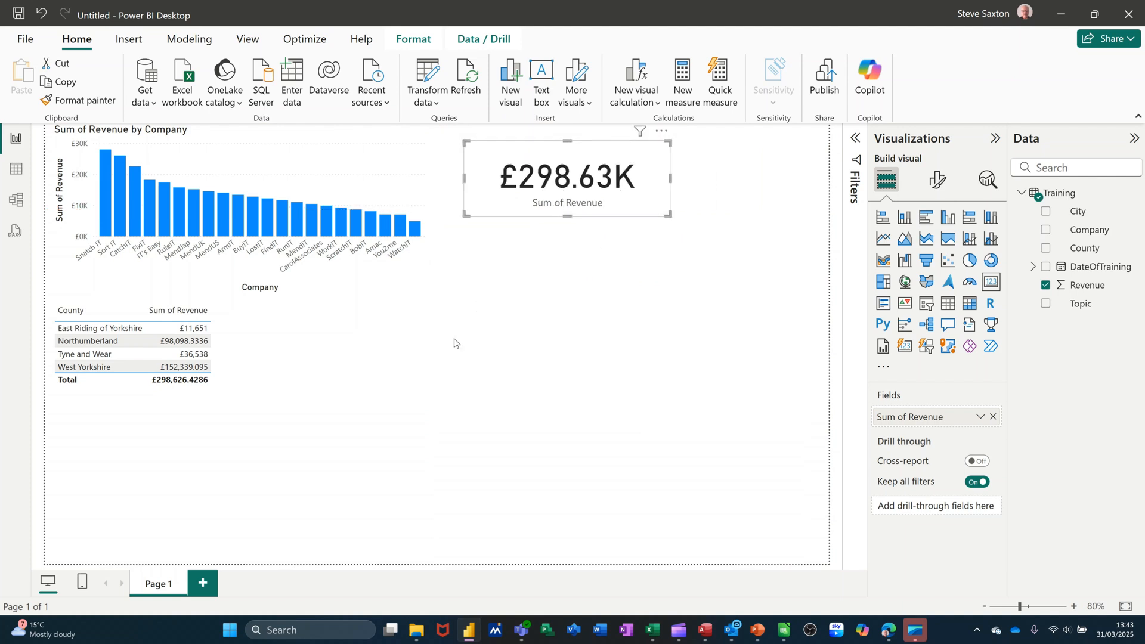
Step: Check how the MendUK and ArmIT columns filter the card and table, clear the selection and inspect MendIT's data point
{"action": "left_click", "coordinate": [208, 218]}
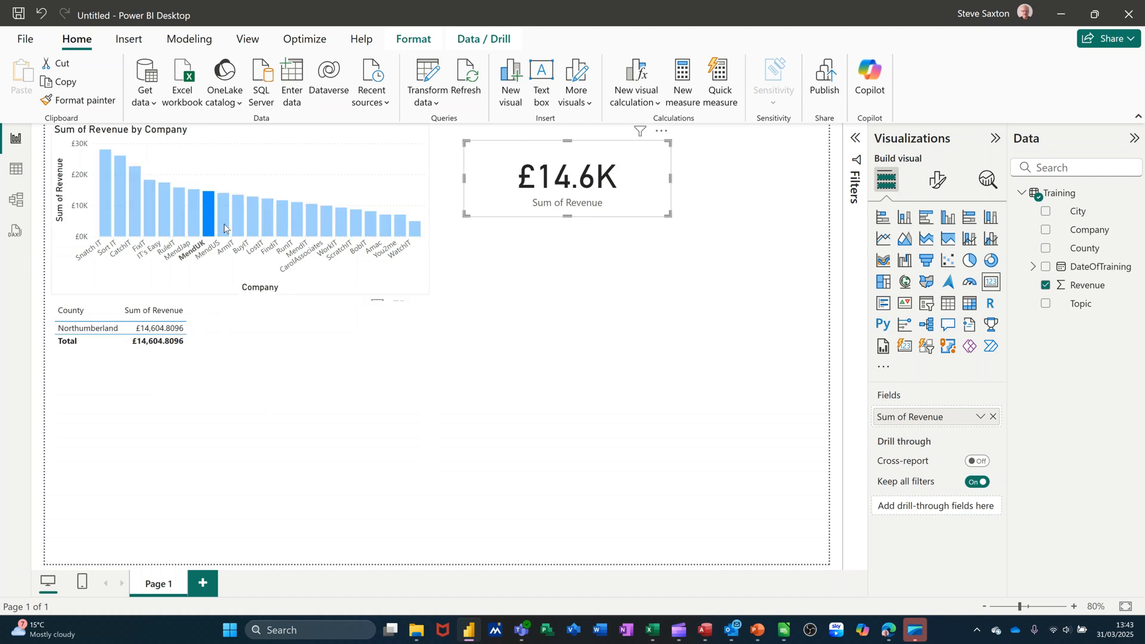
{"action": "left_click", "coordinate": [234, 220]}
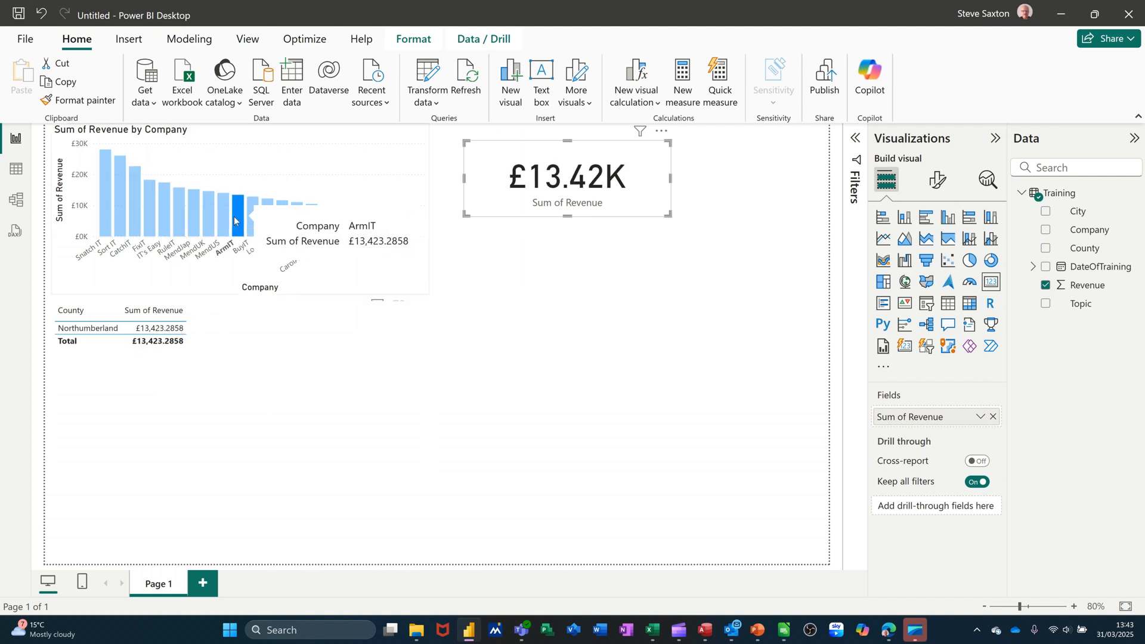
{"action": "left_click", "coordinate": [411, 174]}
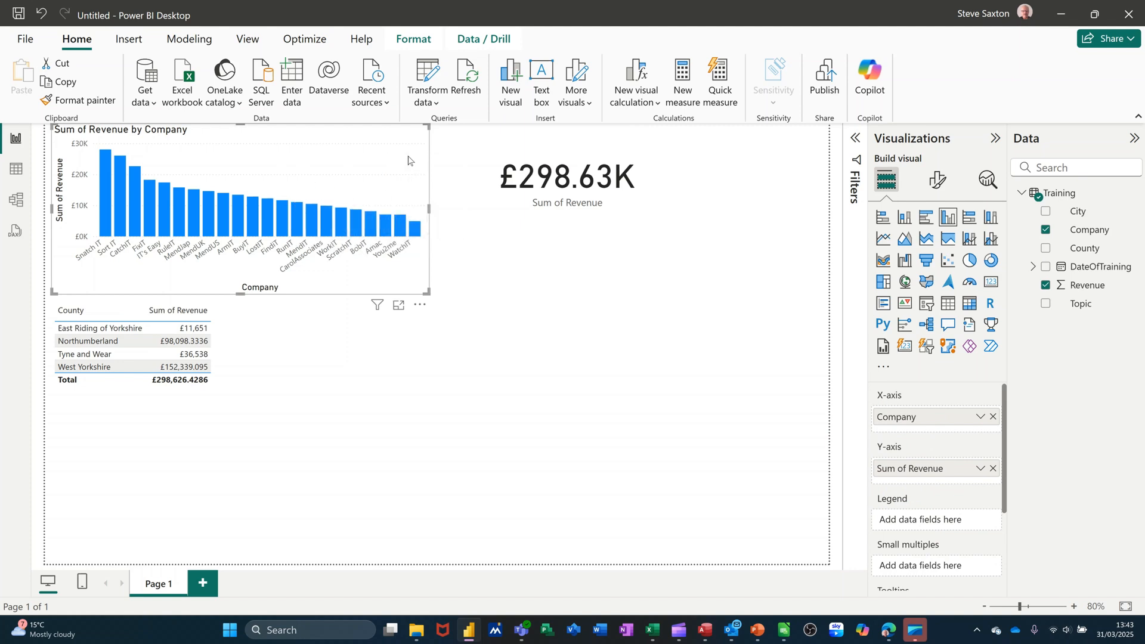
{"action": "mouse_move", "coordinate": [312, 218]}
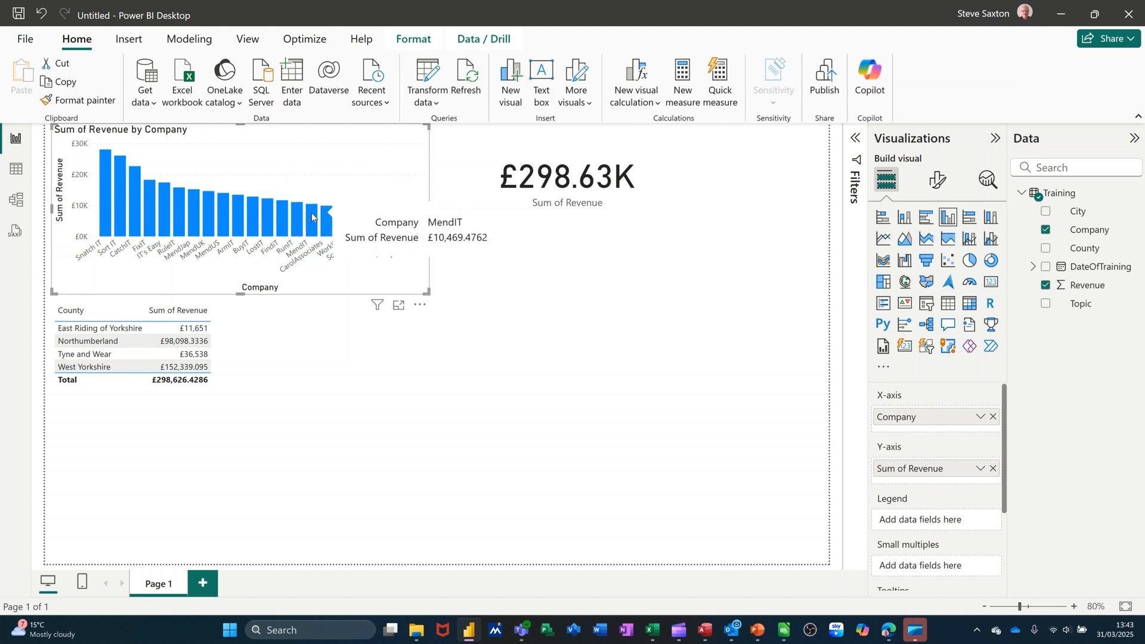
Step: Change the color of all columns in the Revenue by Company chart to orange
{"action": "left_click", "coordinate": [939, 182]}
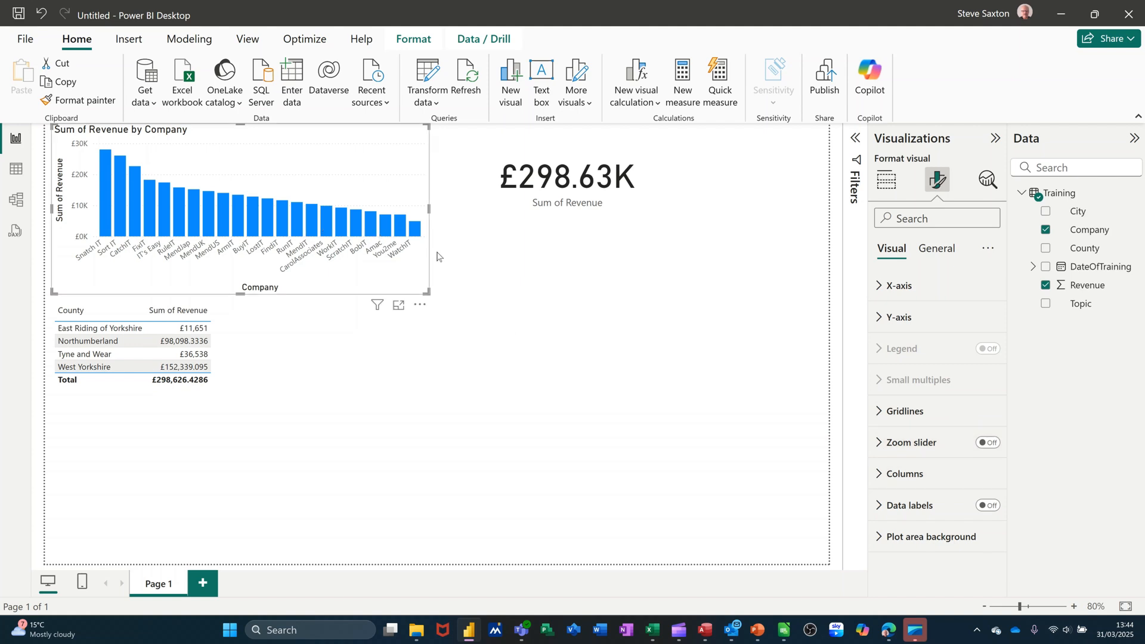
{"action": "left_click", "coordinate": [881, 477]}
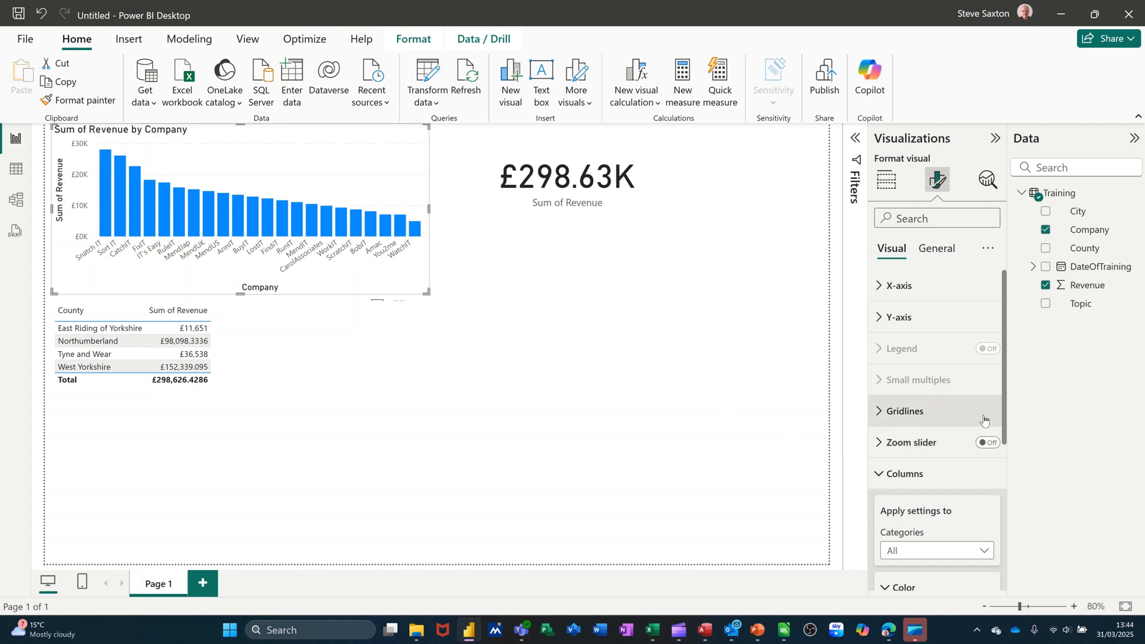
{"action": "scroll", "coordinate": [986, 426], "scroll_direction": "down", "scroll_amount": 3}
{"action": "scroll", "coordinate": [984, 427], "scroll_direction": "down", "scroll_amount": 2}
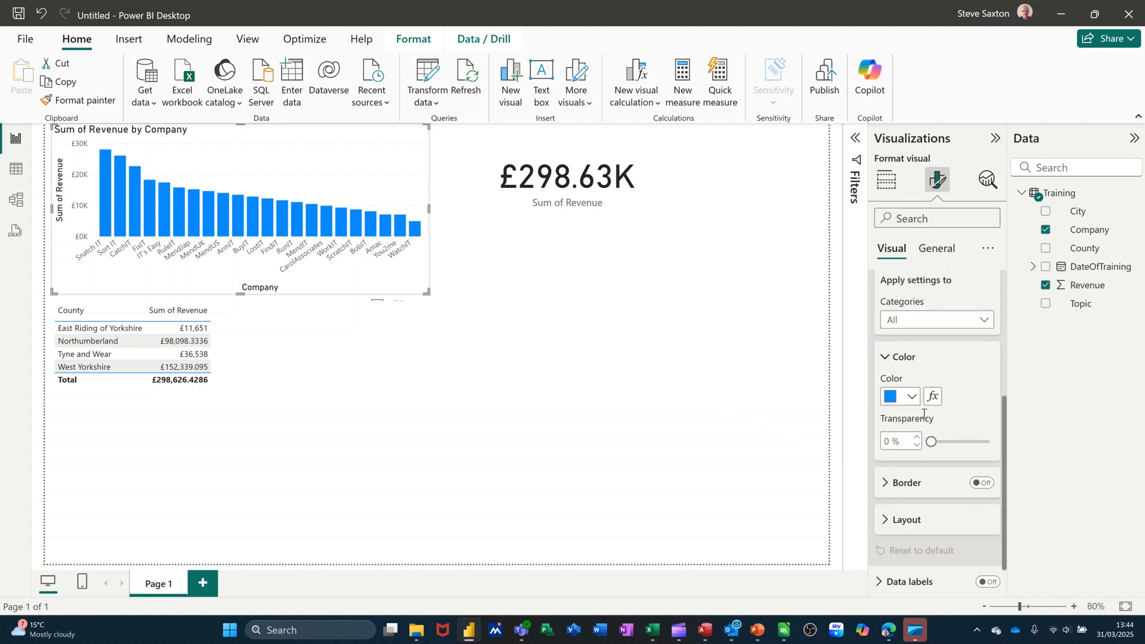
{"action": "left_click", "coordinate": [911, 397]}
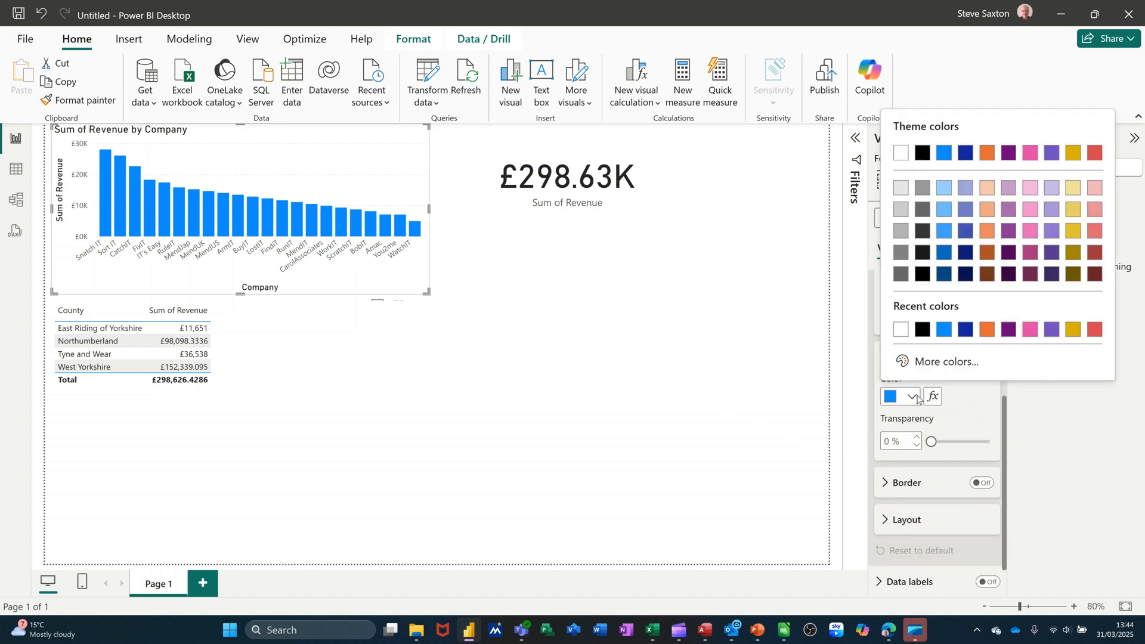
{"action": "left_click", "coordinate": [989, 331]}
Step: Turn on data labels for the column chart, review their settings and bring up the chart's analytics options
{"action": "scroll", "coordinate": [983, 391], "scroll_direction": "down", "scroll_amount": 1}
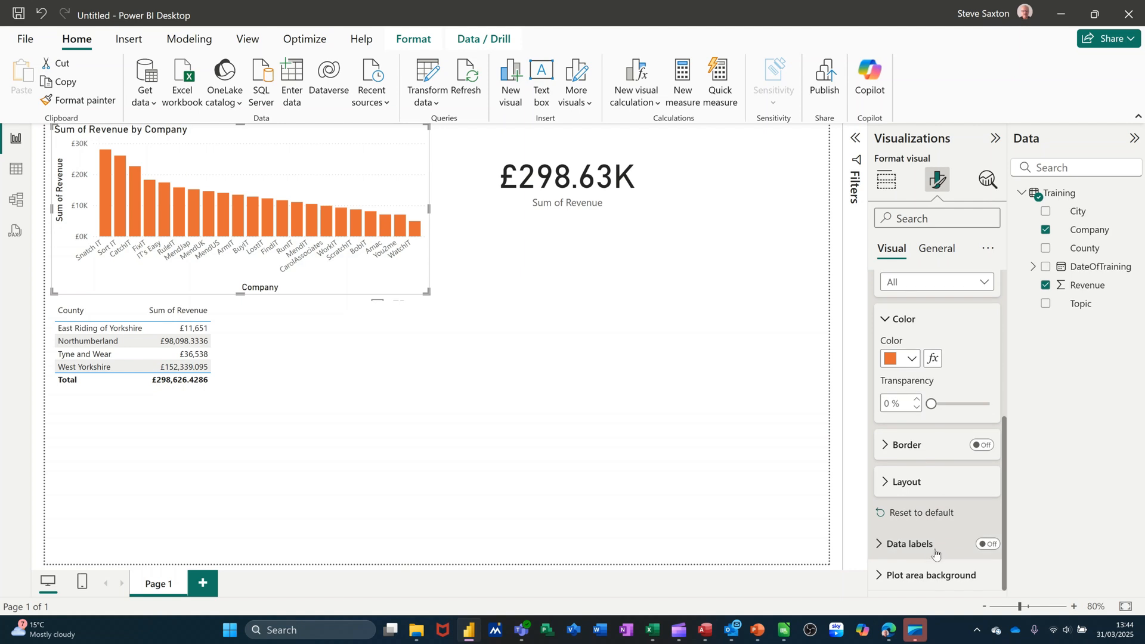
{"action": "left_click", "coordinate": [984, 545]}
{"action": "left_click", "coordinate": [882, 550]}
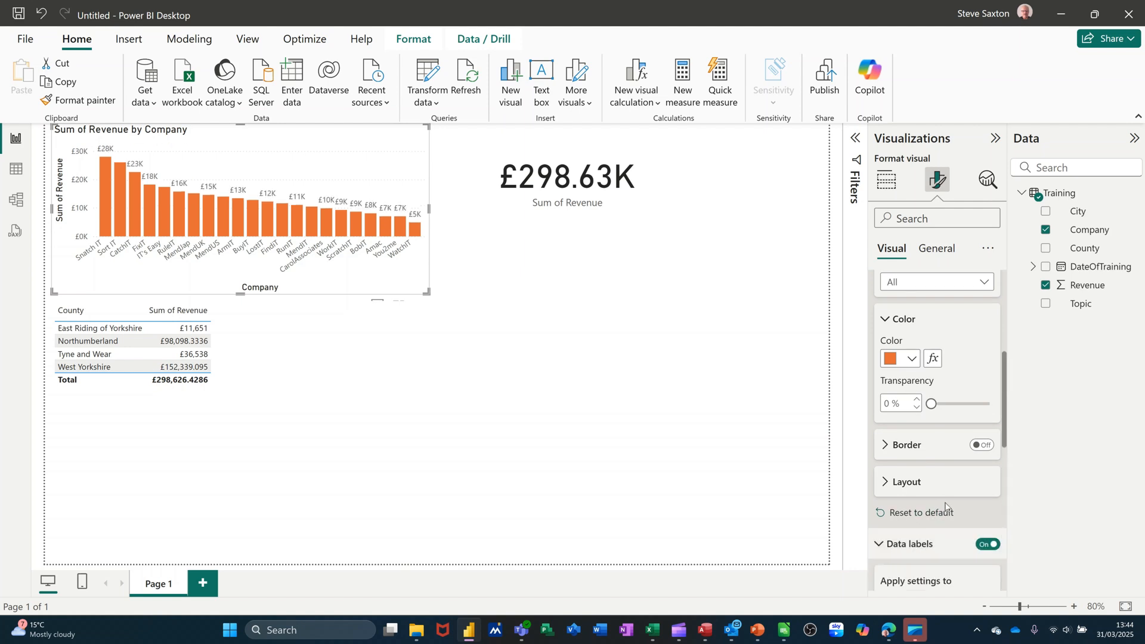
{"action": "scroll", "coordinate": [946, 507], "scroll_direction": "down", "scroll_amount": 3}
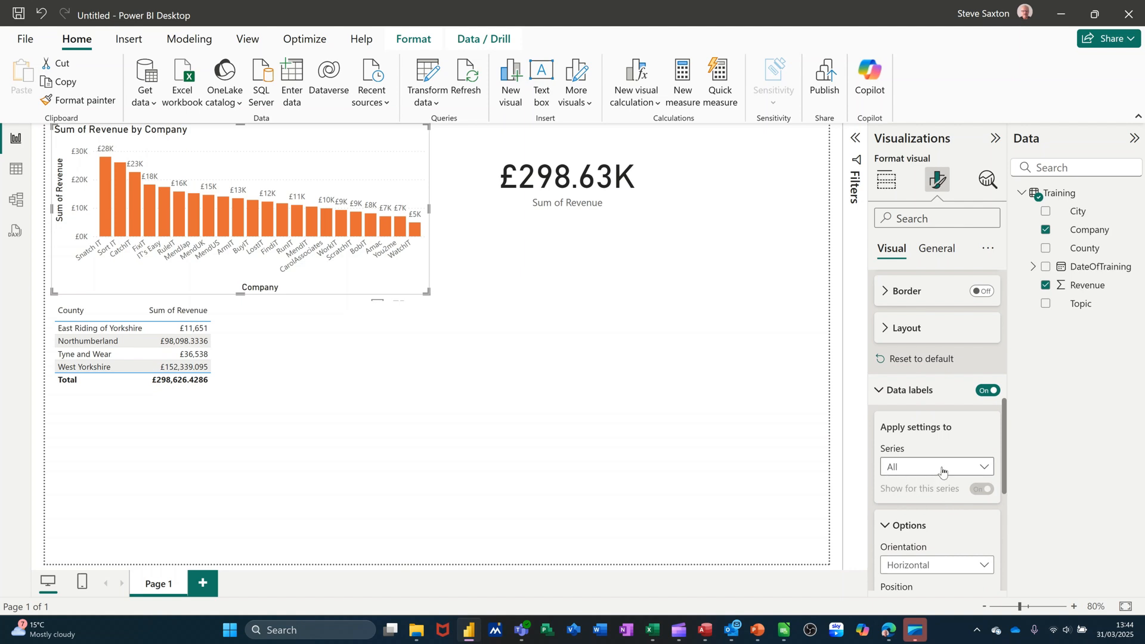
{"action": "scroll", "coordinate": [948, 451], "scroll_direction": "down", "scroll_amount": 2}
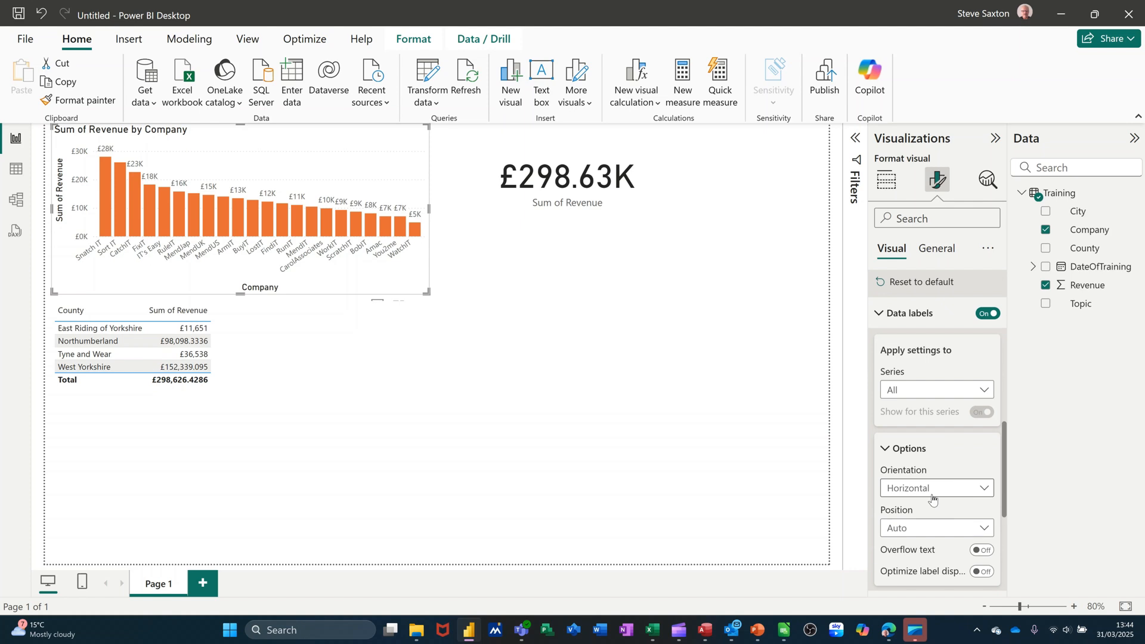
{"action": "left_click", "coordinate": [887, 316]}
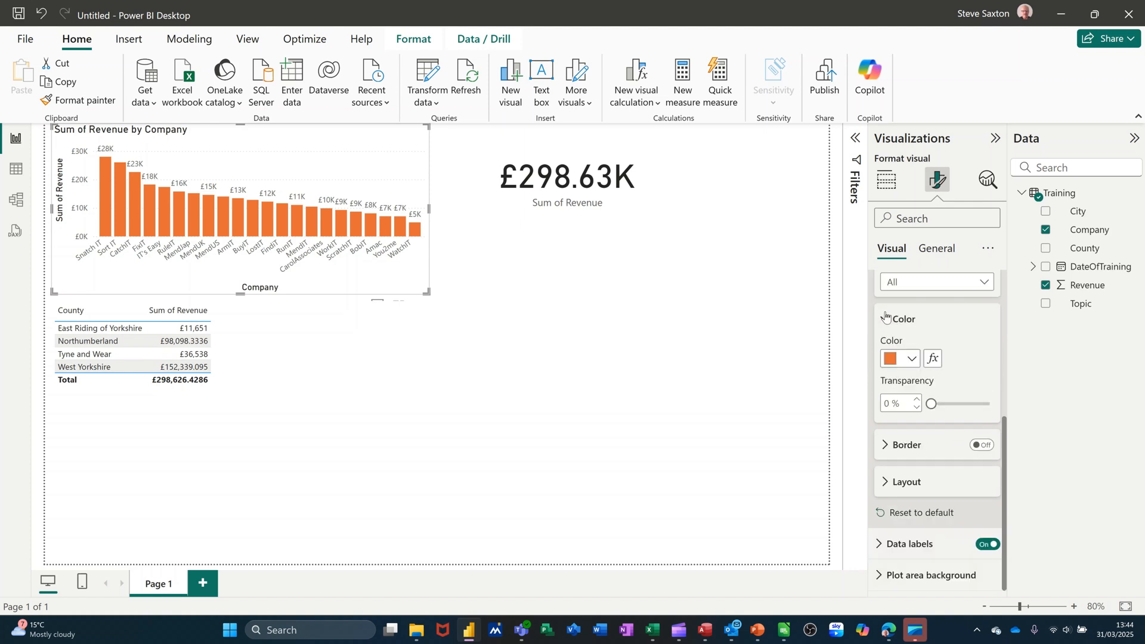
{"action": "left_click", "coordinate": [987, 181]}
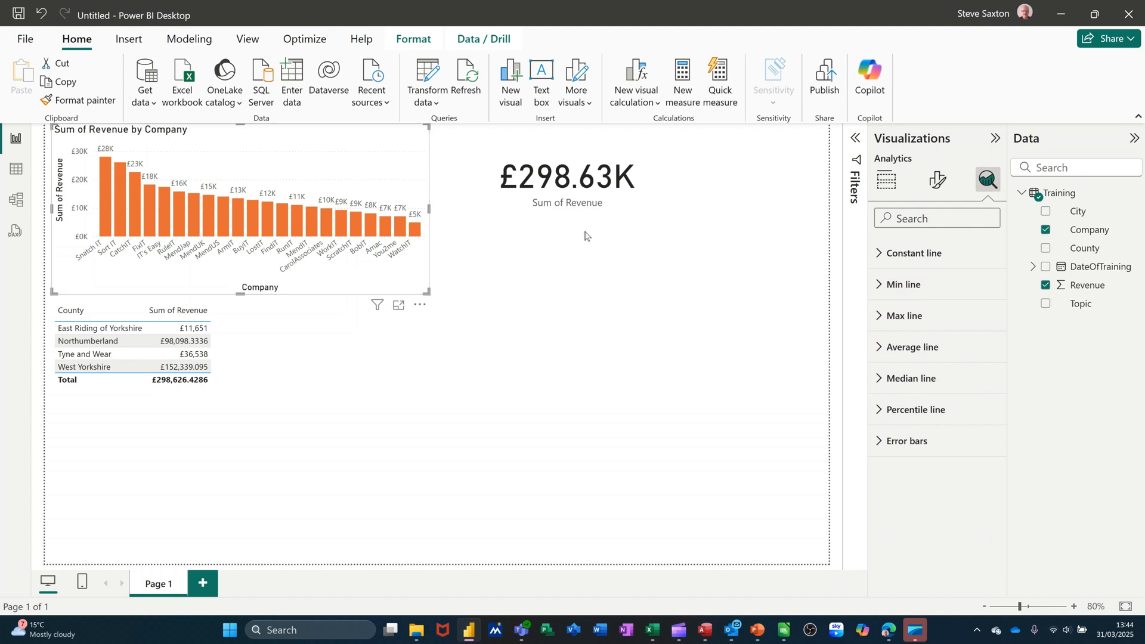
Step: Add an enlarged matrix below the card with County as rows, Company as columns and the sum of Revenue as values
{"action": "left_click", "coordinate": [810, 199]}
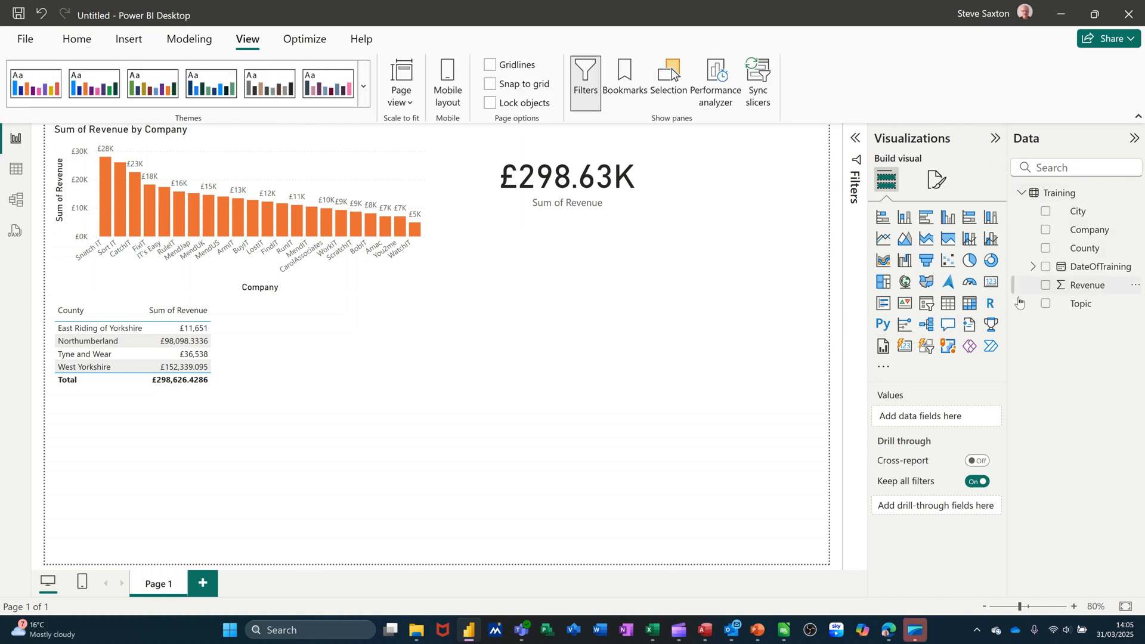
{"action": "left_click", "coordinate": [970, 305]}
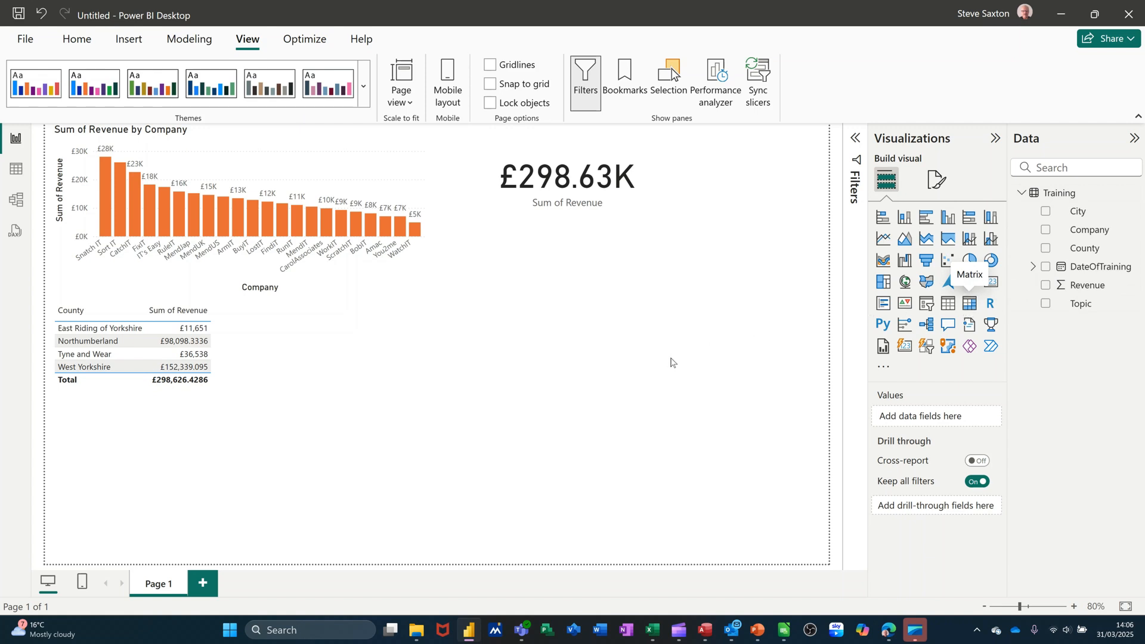
{"action": "left_click_drag", "start_coordinate": [411, 490], "coordinate": [716, 323]}
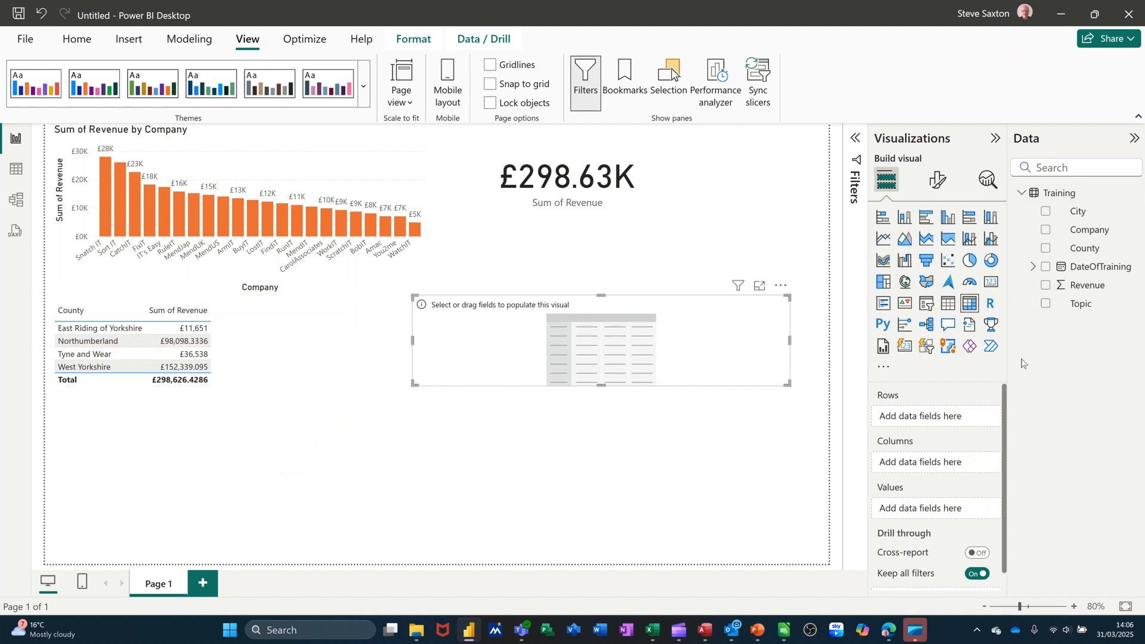
{"action": "left_click", "coordinate": [1045, 250]}
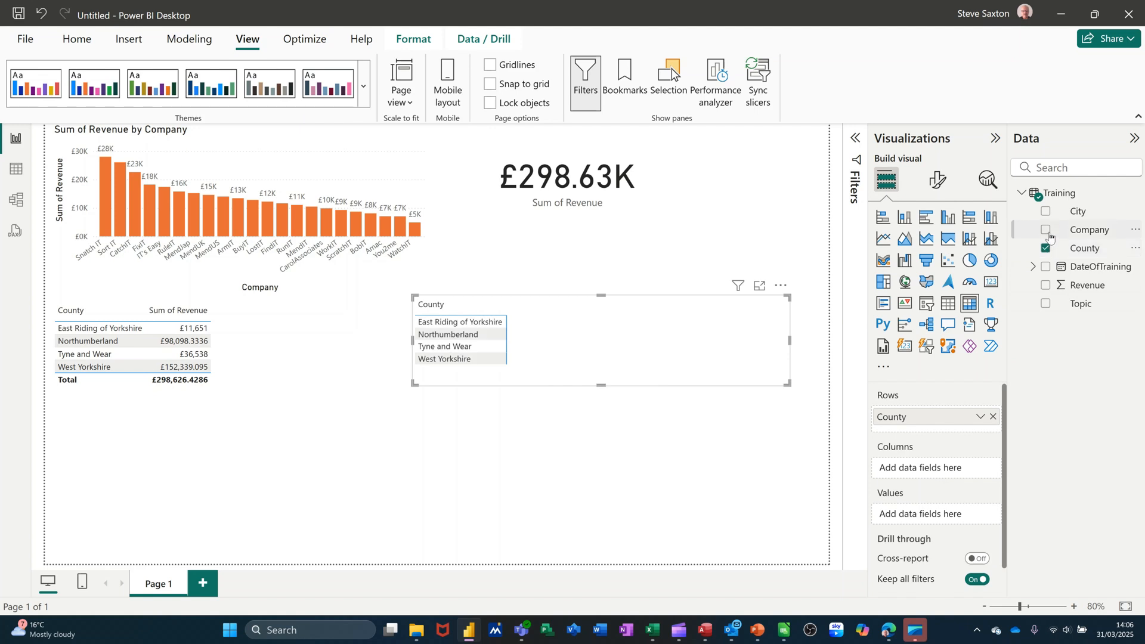
{"action": "left_click", "coordinate": [1048, 232]}
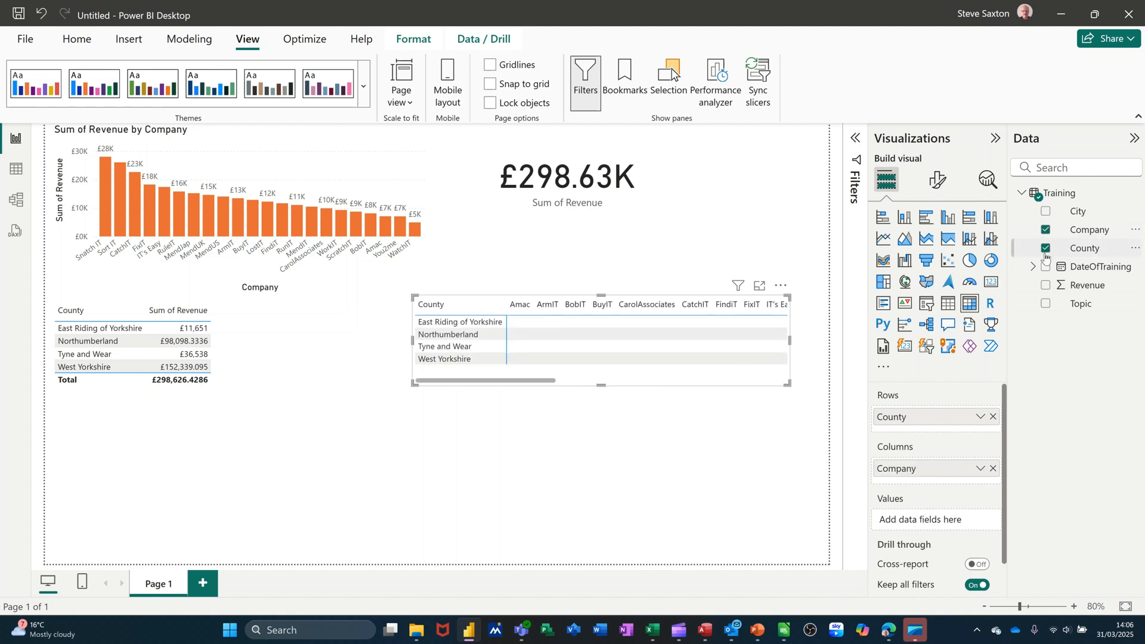
{"action": "left_click", "coordinate": [1046, 287]}
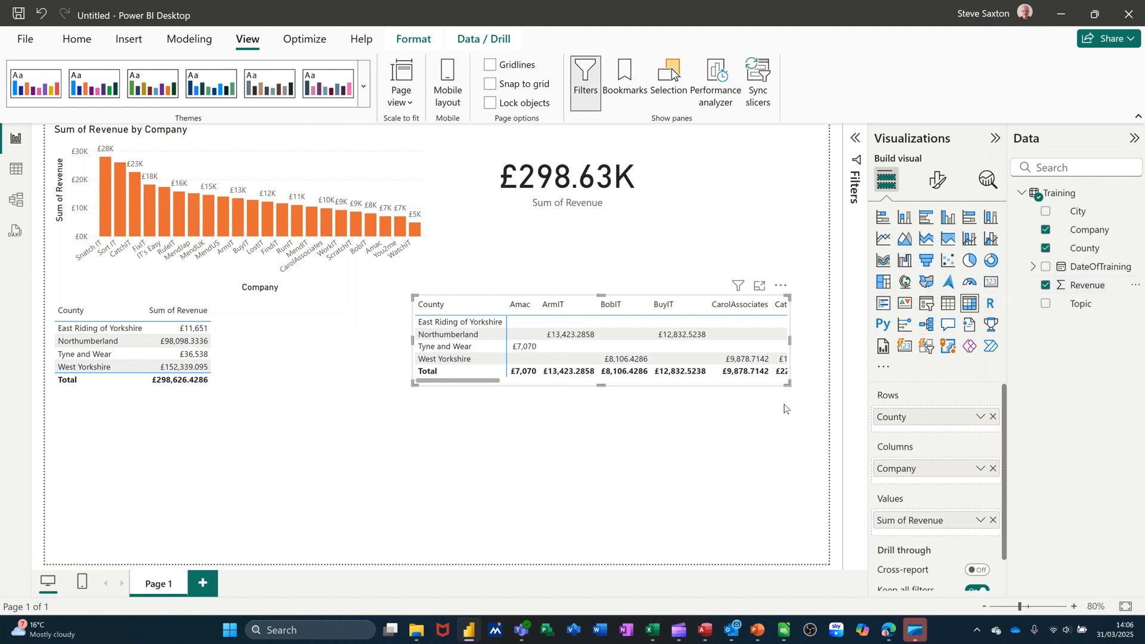
{"action": "left_click_drag", "start_coordinate": [785, 409], "coordinate": [796, 500]}
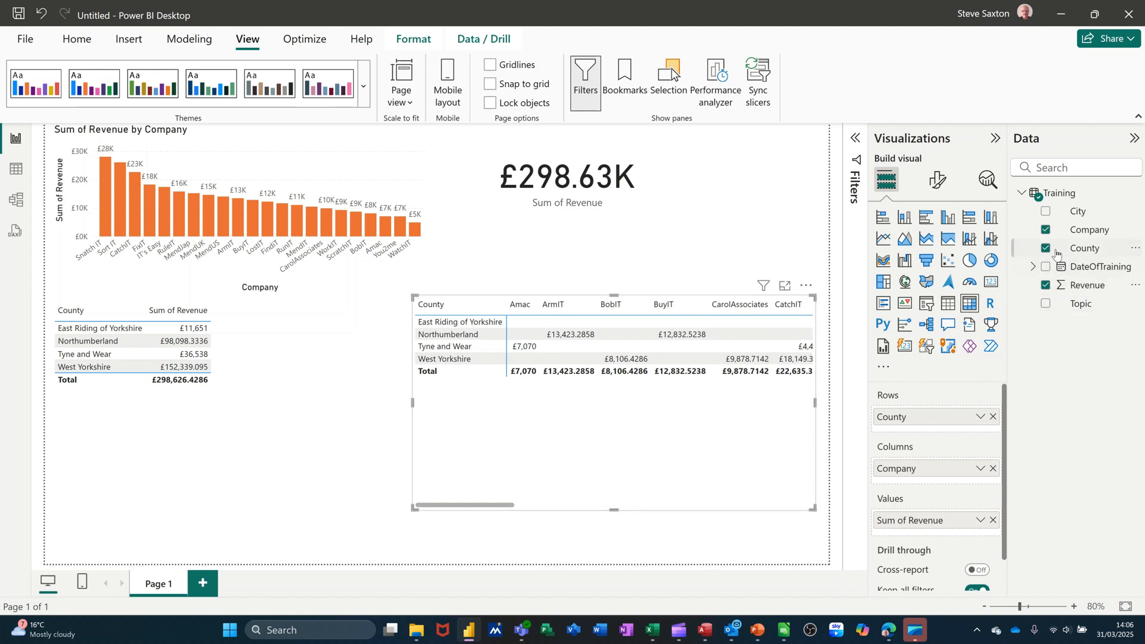
Step: Swap the matrix fields so that Company forms the rows and County forms the columns
{"action": "left_click", "coordinate": [1046, 231]}
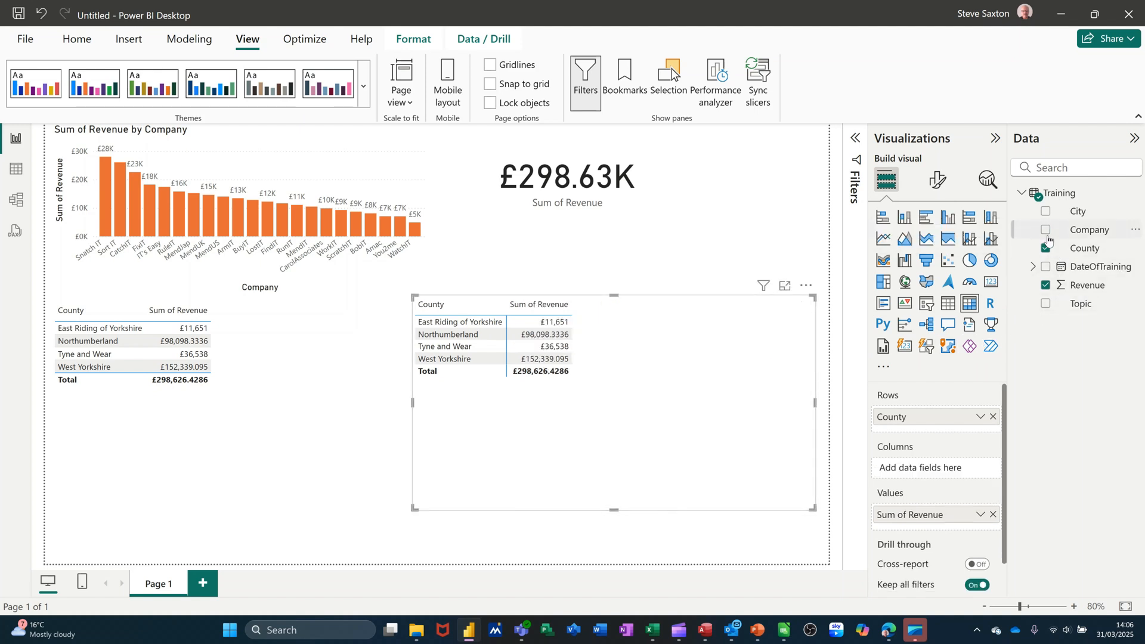
{"action": "left_click", "coordinate": [1046, 249]}
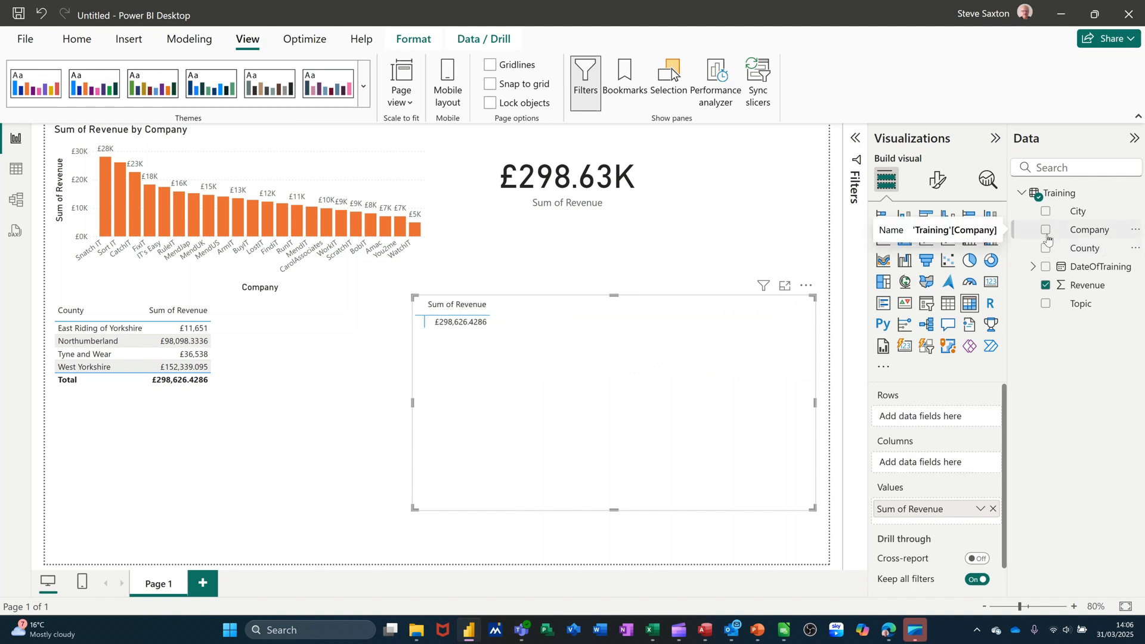
{"action": "left_click", "coordinate": [1047, 232]}
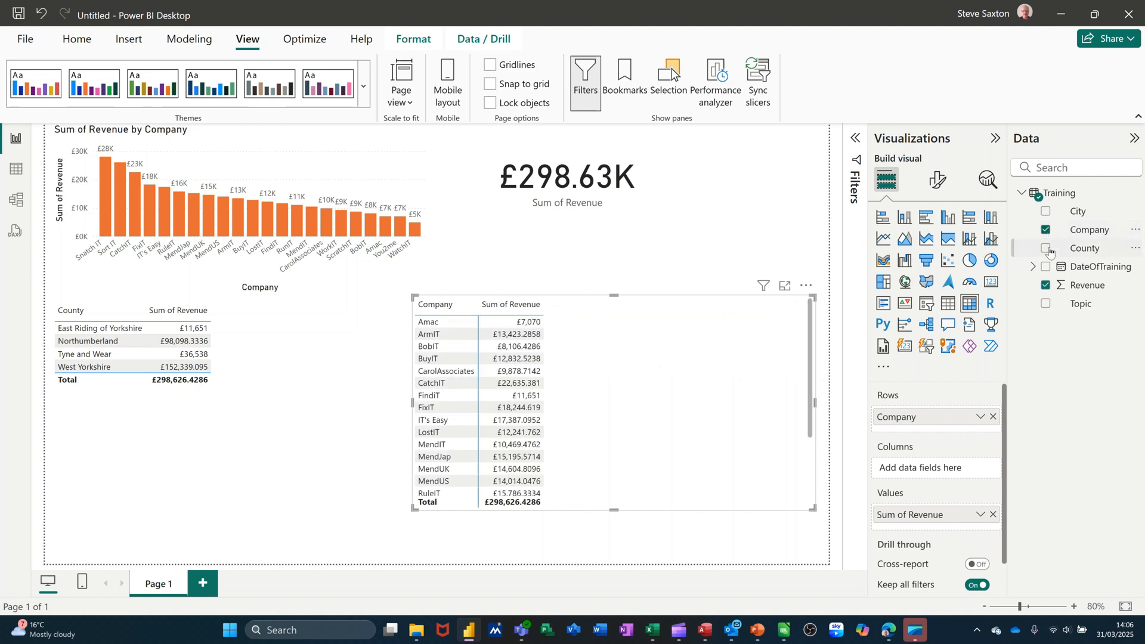
{"action": "left_click", "coordinate": [1047, 249]}
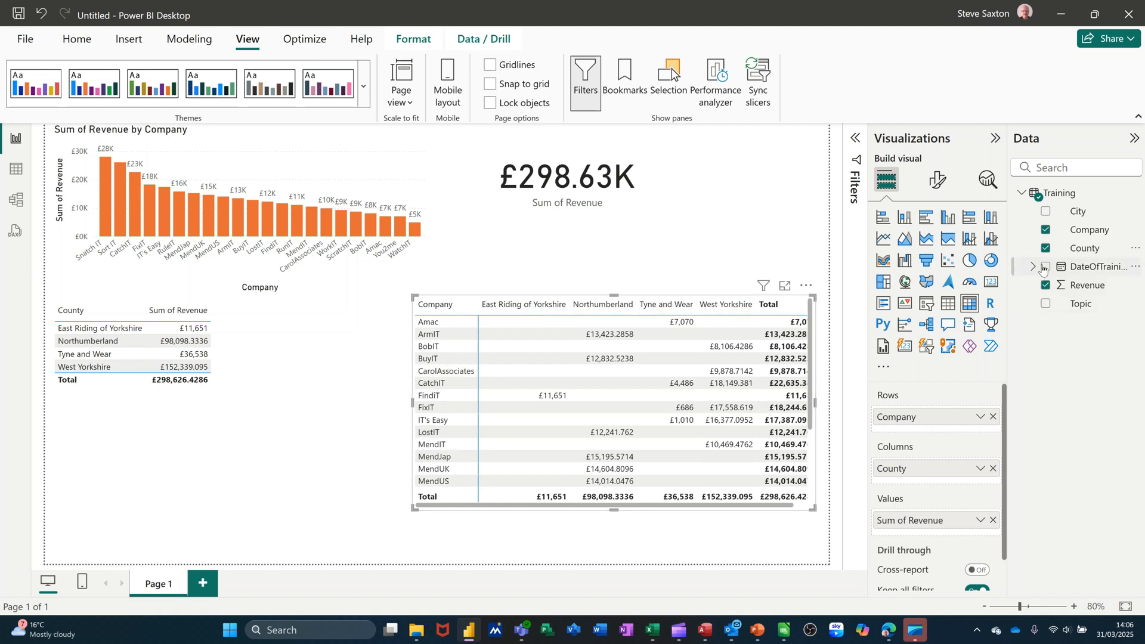
Step: Replace Company with City in the matrix rows and reduce the matrix height to fit its data
{"action": "left_click", "coordinate": [1047, 231]}
{"action": "left_click", "coordinate": [1045, 212]}
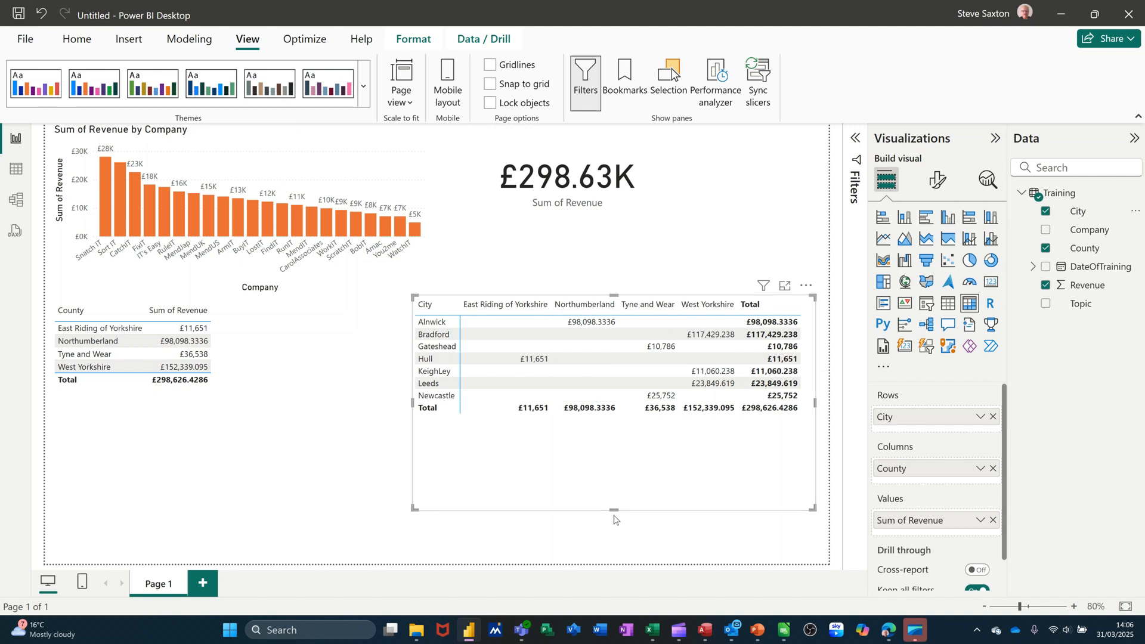
{"action": "left_click_drag", "start_coordinate": [614, 509], "coordinate": [642, 428]}
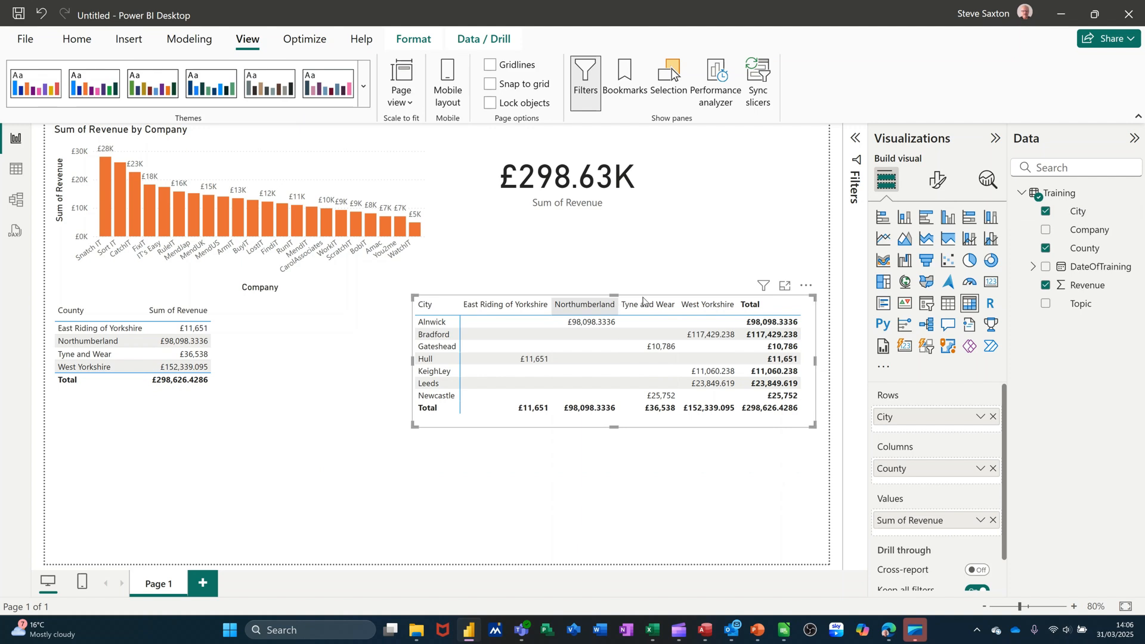
{"action": "left_click", "coordinate": [704, 513]}
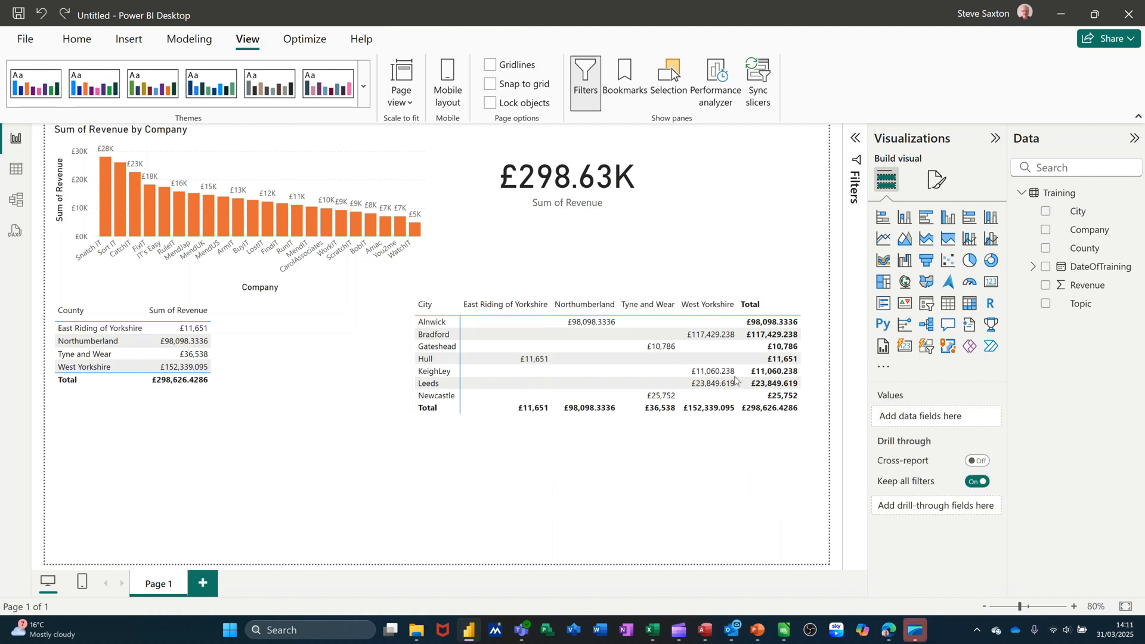
Step: Set the background color of the Sum of Revenue card to orange
{"action": "left_click", "coordinate": [651, 203]}
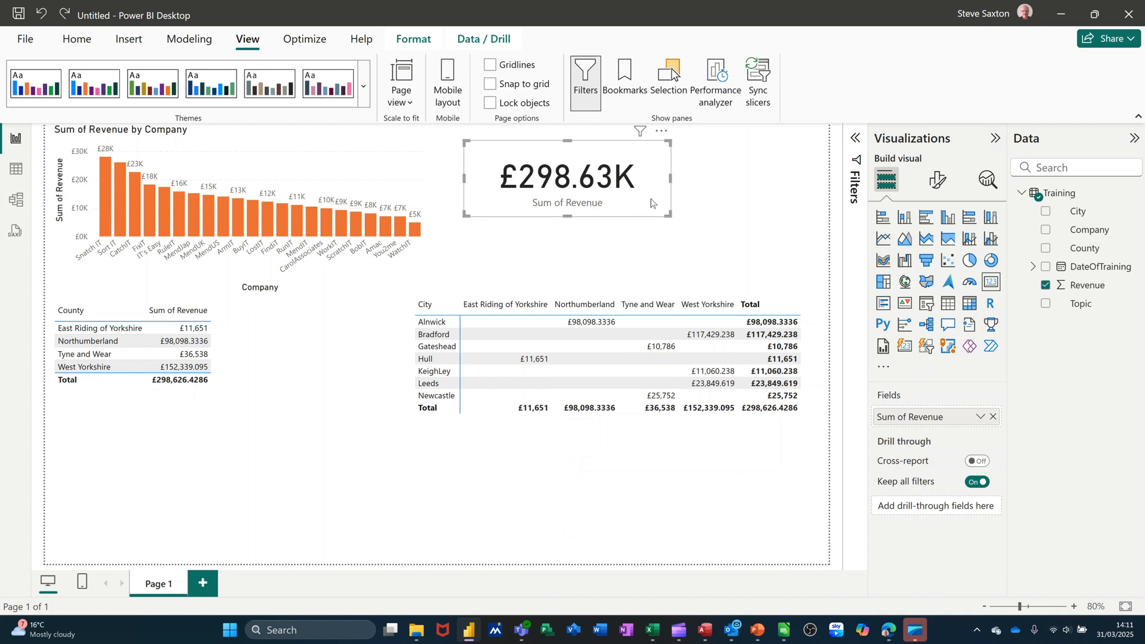
{"action": "left_click", "coordinate": [419, 145]}
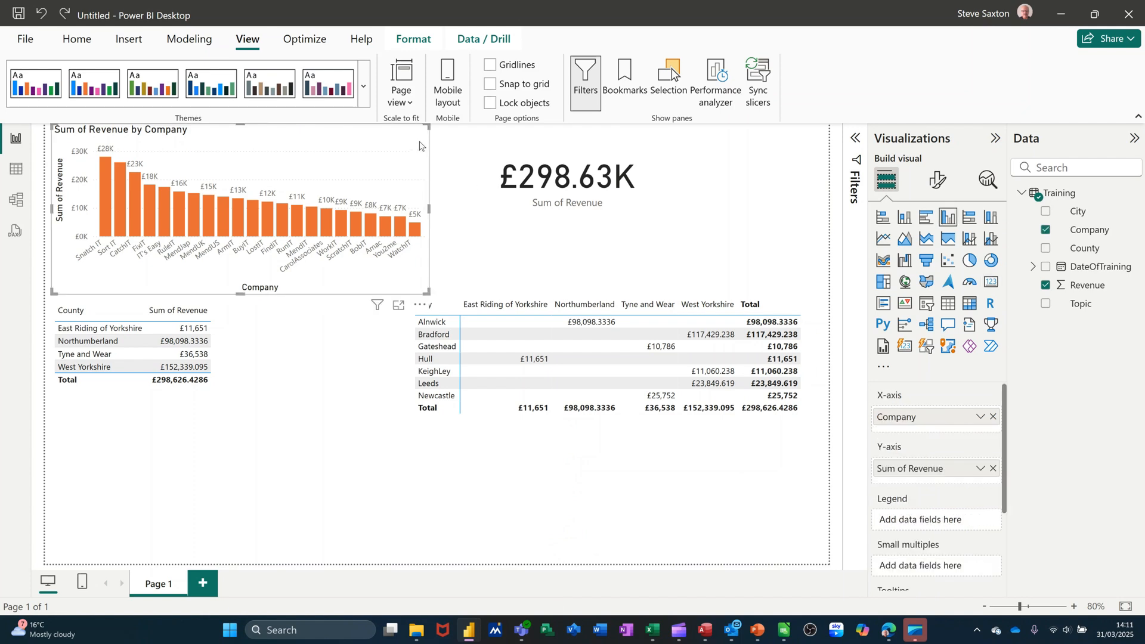
{"action": "left_click", "coordinate": [663, 190]}
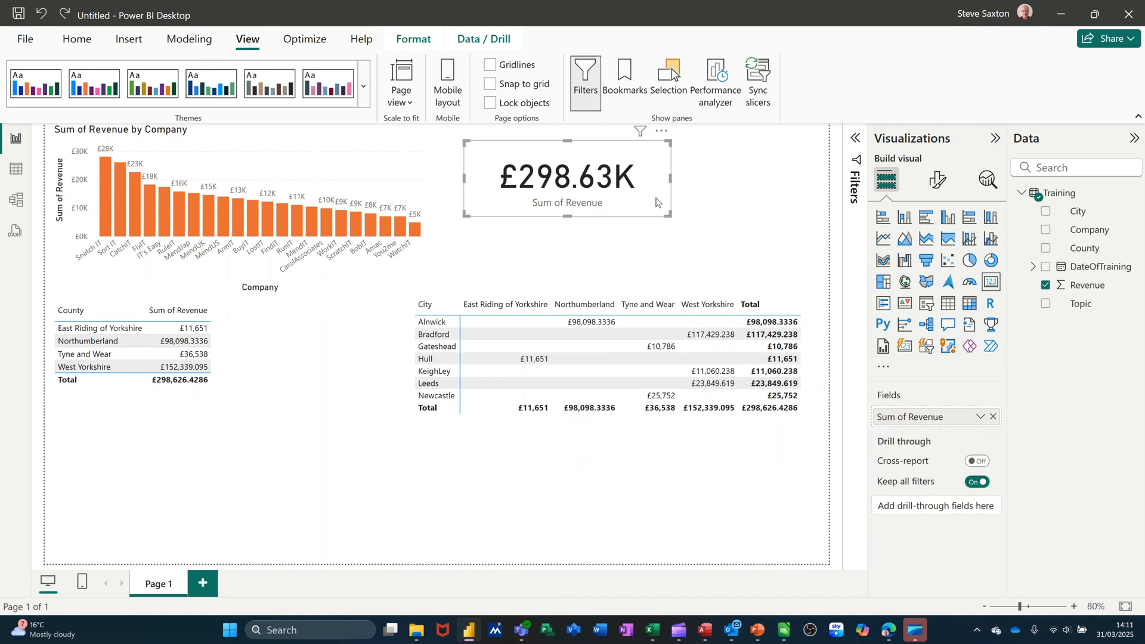
{"action": "left_click", "coordinate": [939, 184]}
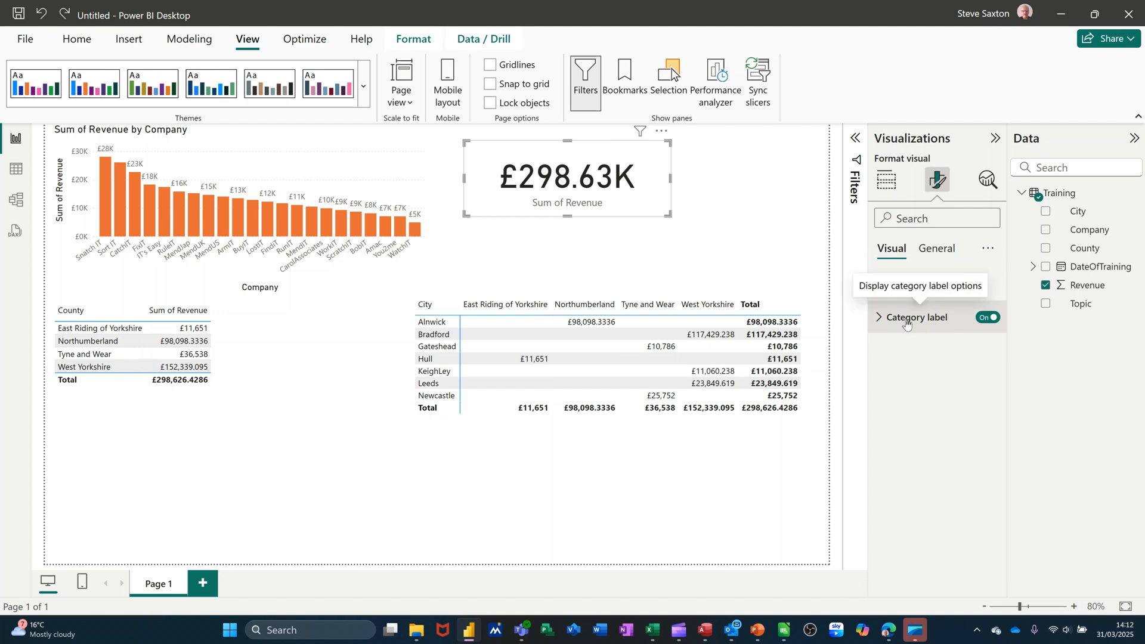
{"action": "left_click", "coordinate": [939, 251]}
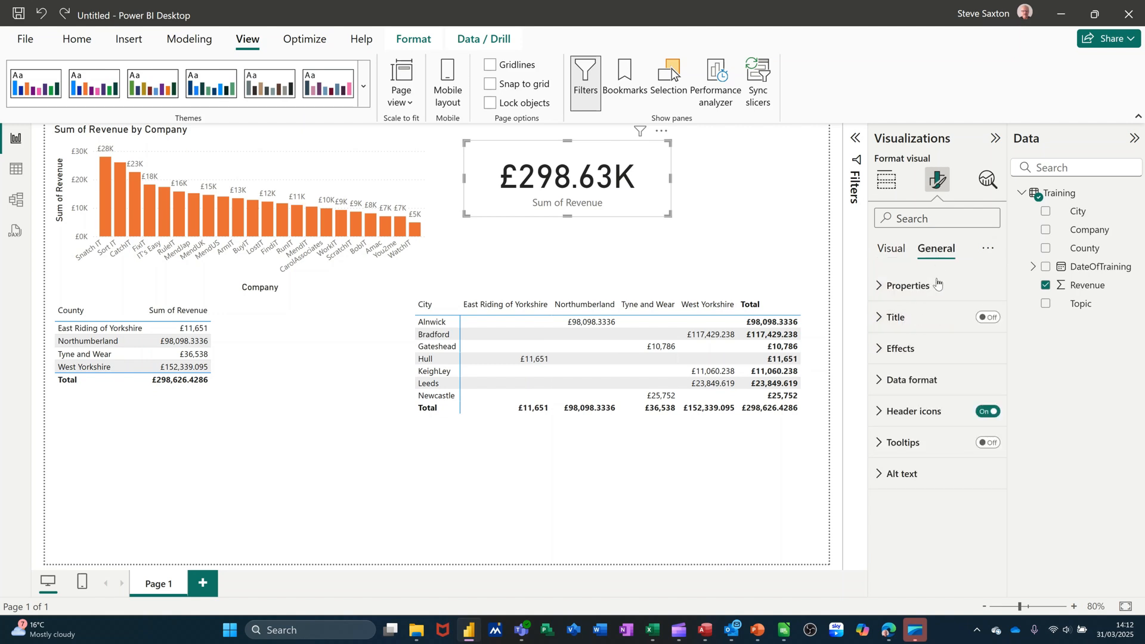
{"action": "left_click", "coordinate": [912, 350]}
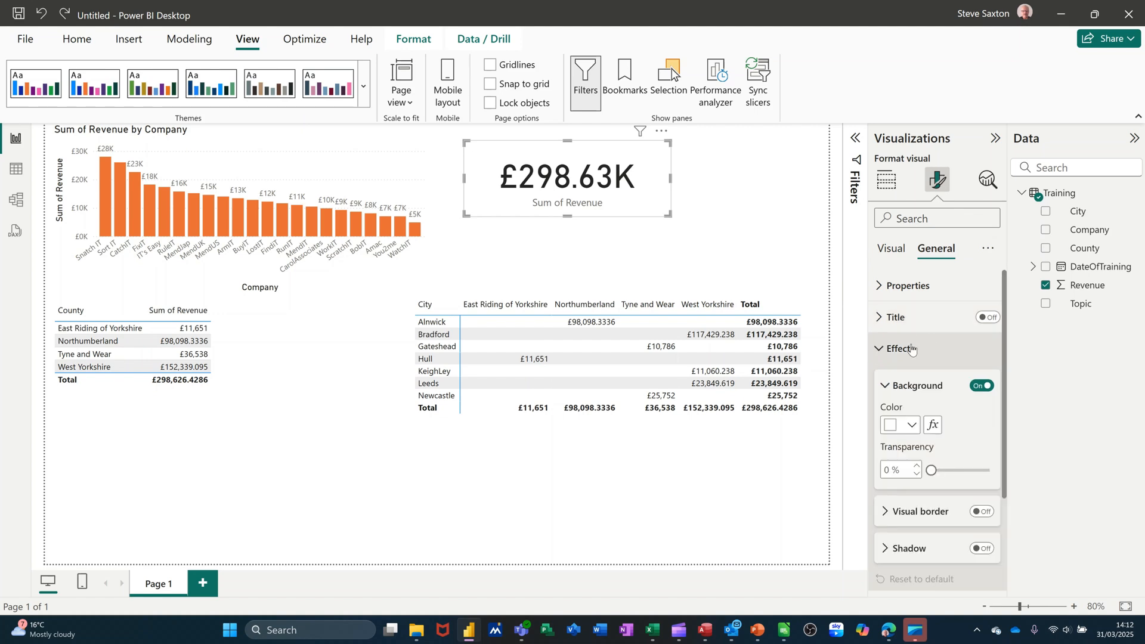
{"action": "left_click", "coordinate": [911, 423]}
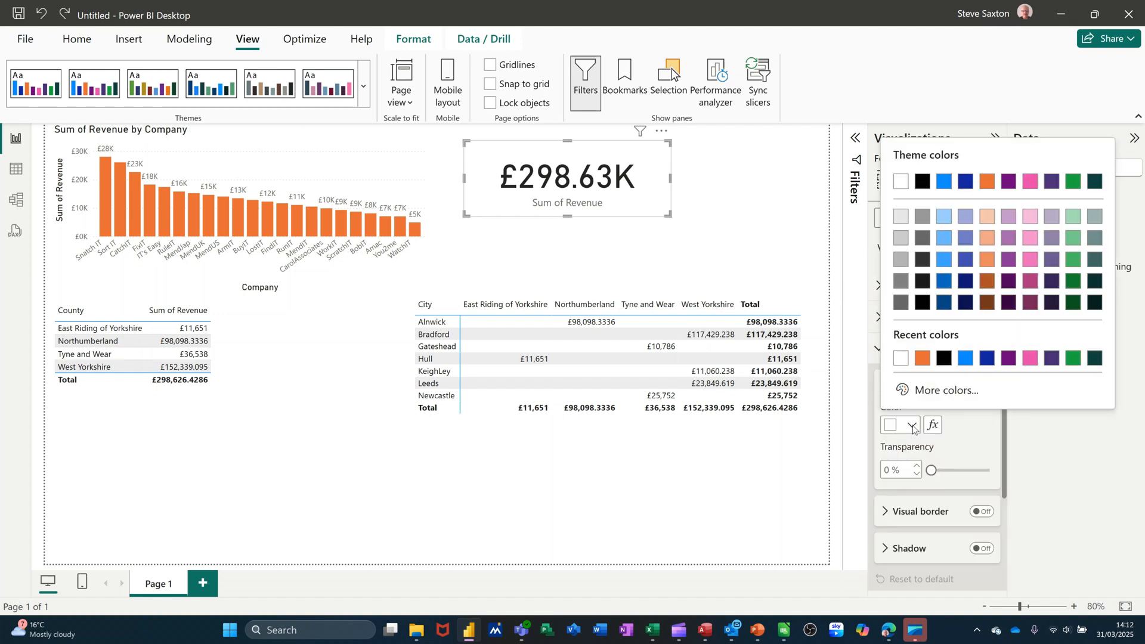
{"action": "left_click", "coordinate": [923, 360]}
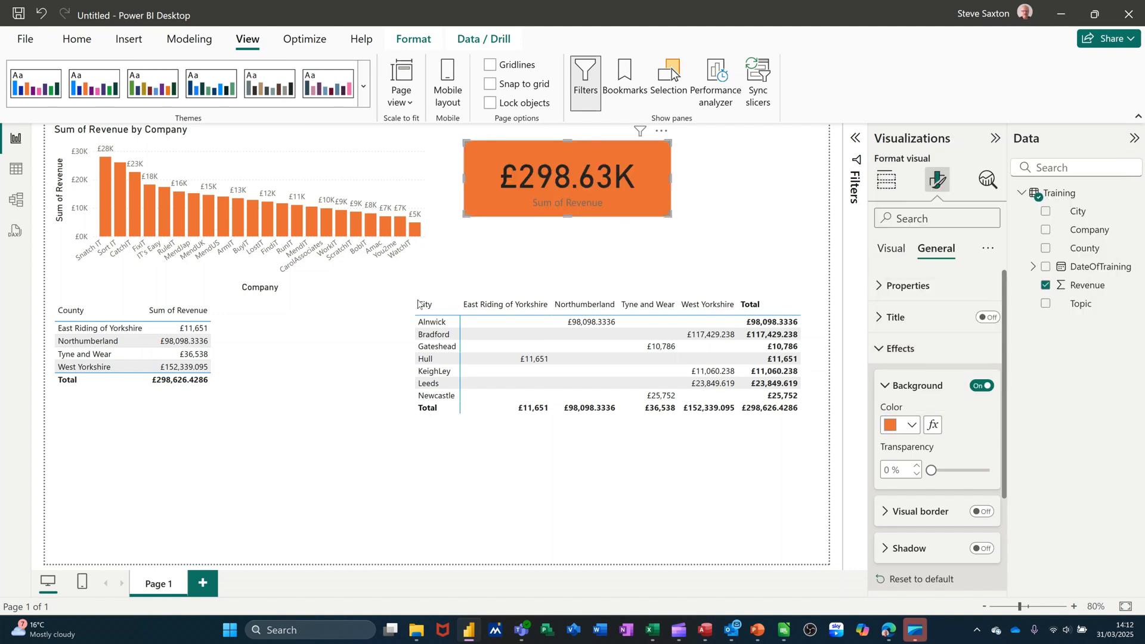
Step: Shrink the County revenue table to fit its data and give it an orange background
{"action": "left_click", "coordinate": [252, 330]}
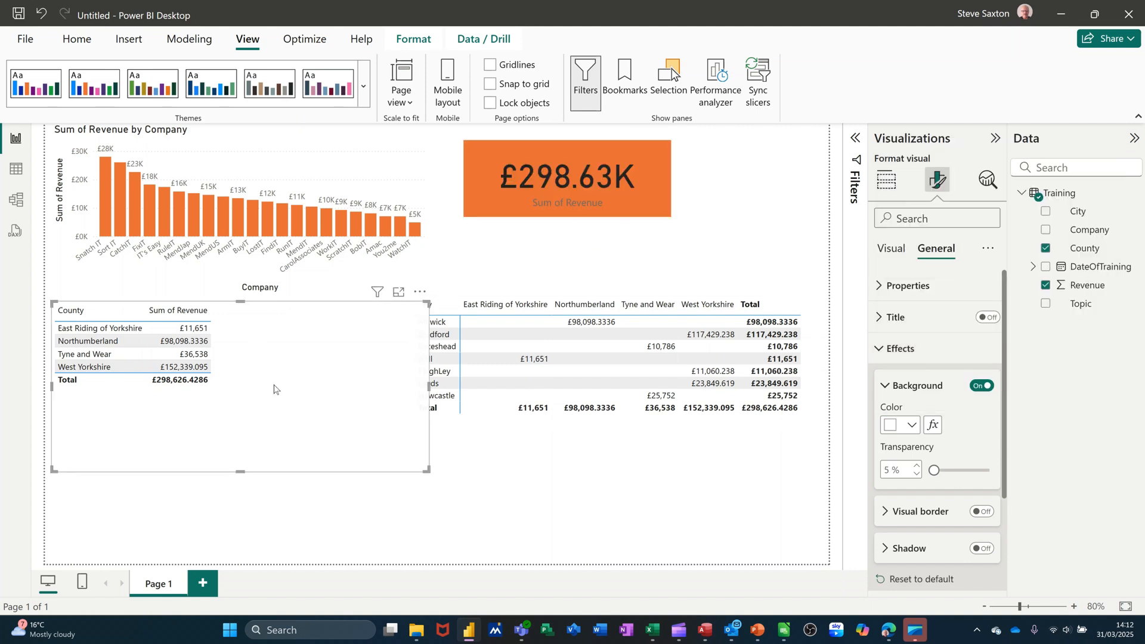
{"action": "left_click_drag", "start_coordinate": [428, 471], "coordinate": [250, 399]}
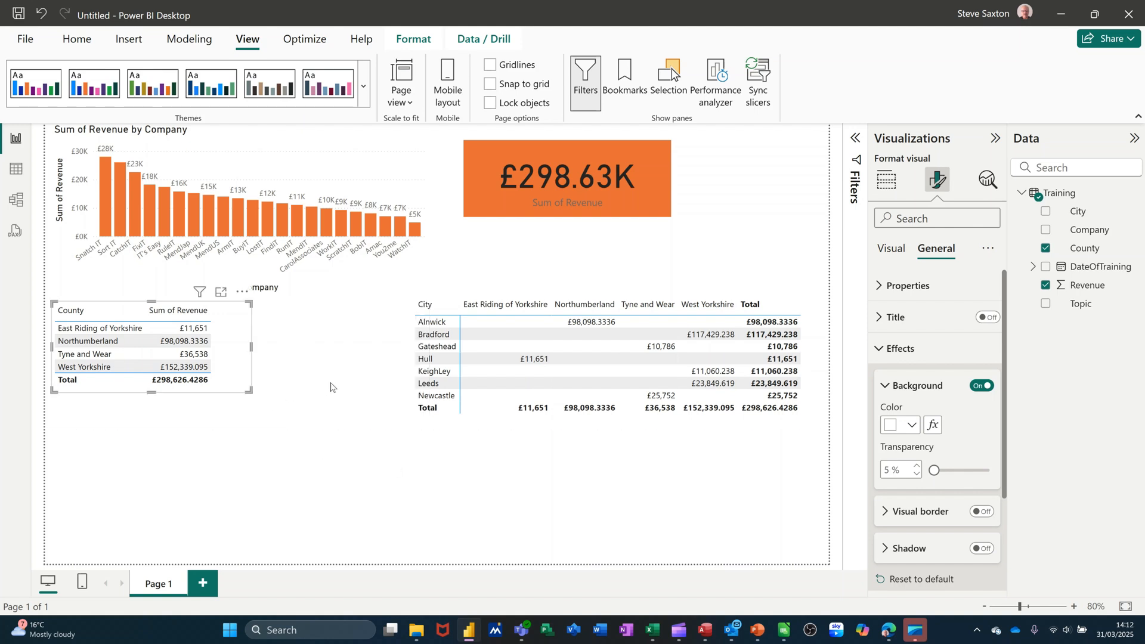
{"action": "left_click", "coordinate": [913, 425]}
{"action": "left_click", "coordinate": [900, 359]}
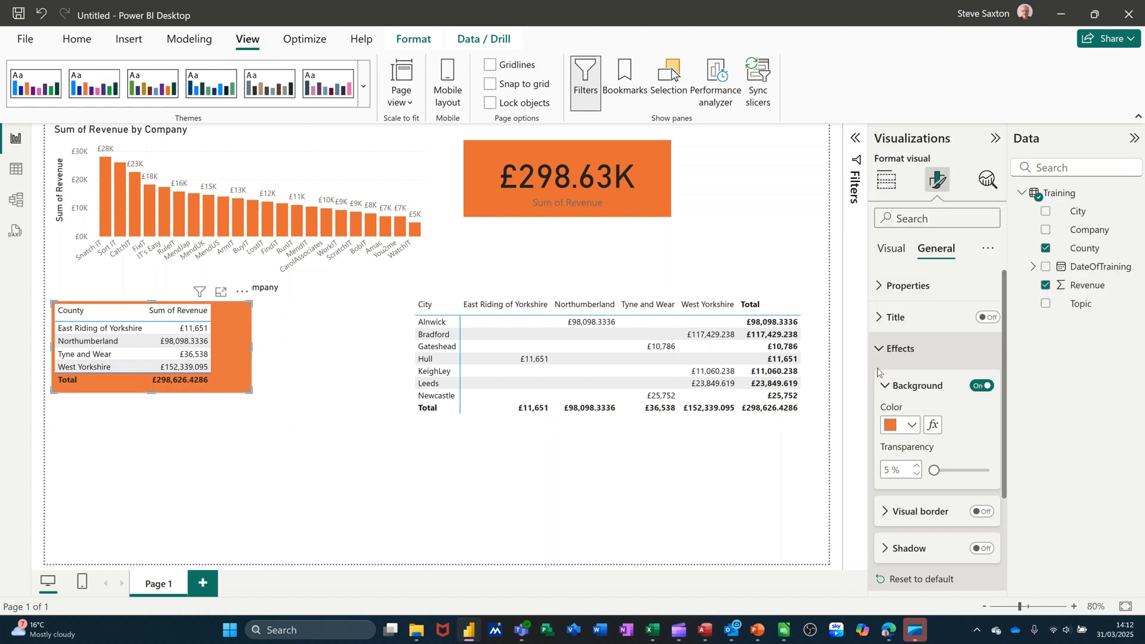
Step: Set the background color of the City by County matrix to orange
{"action": "left_click", "coordinate": [741, 371]}
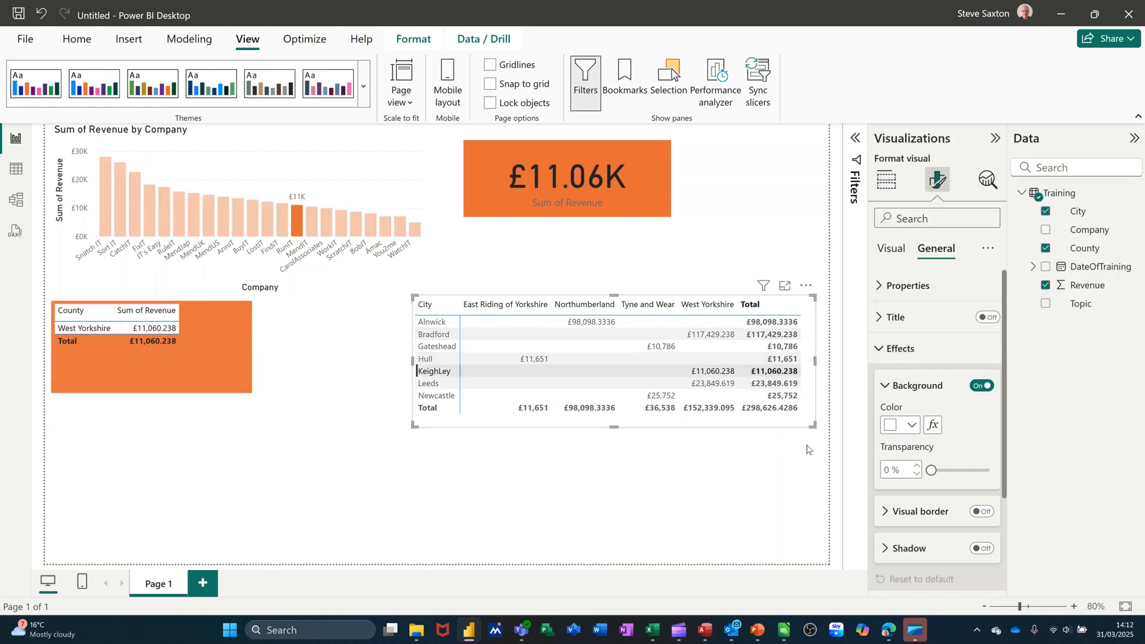
{"action": "left_click", "coordinate": [901, 426]}
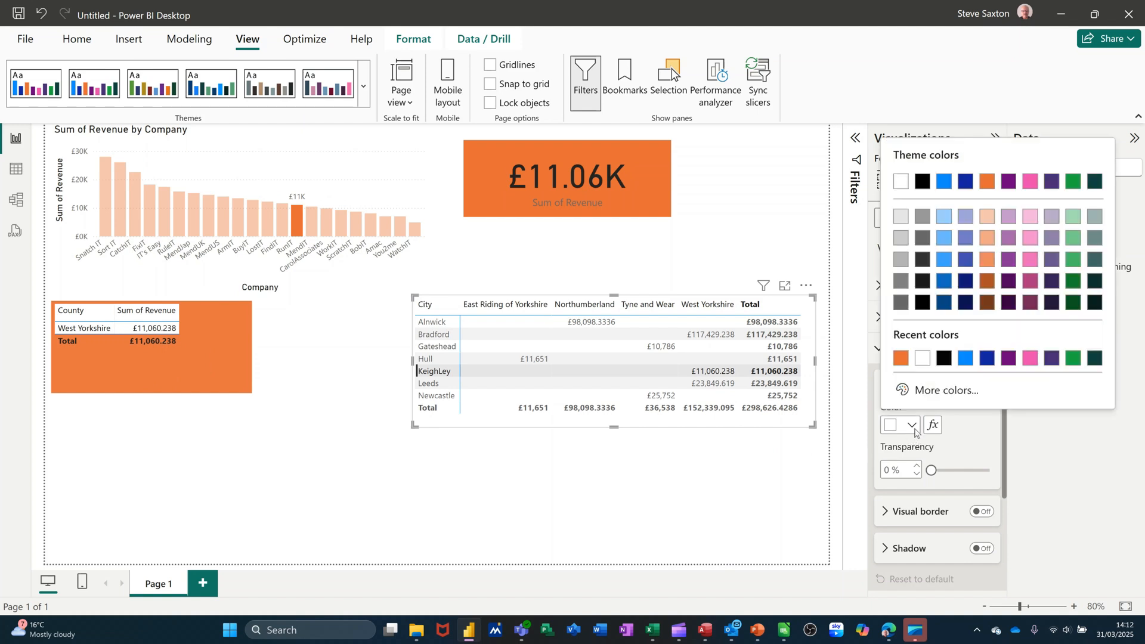
{"action": "left_click", "coordinate": [901, 359]}
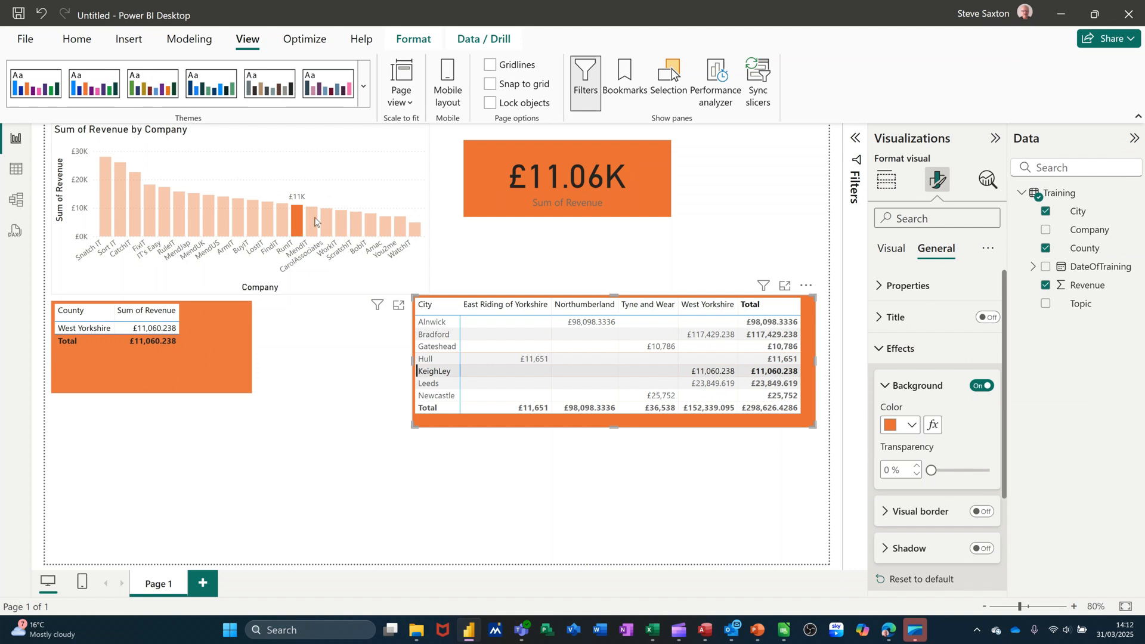
Step: Clear the cross-filtering through the column chart and sort the matrix by Total in descending order
{"action": "left_click", "coordinate": [380, 177]}
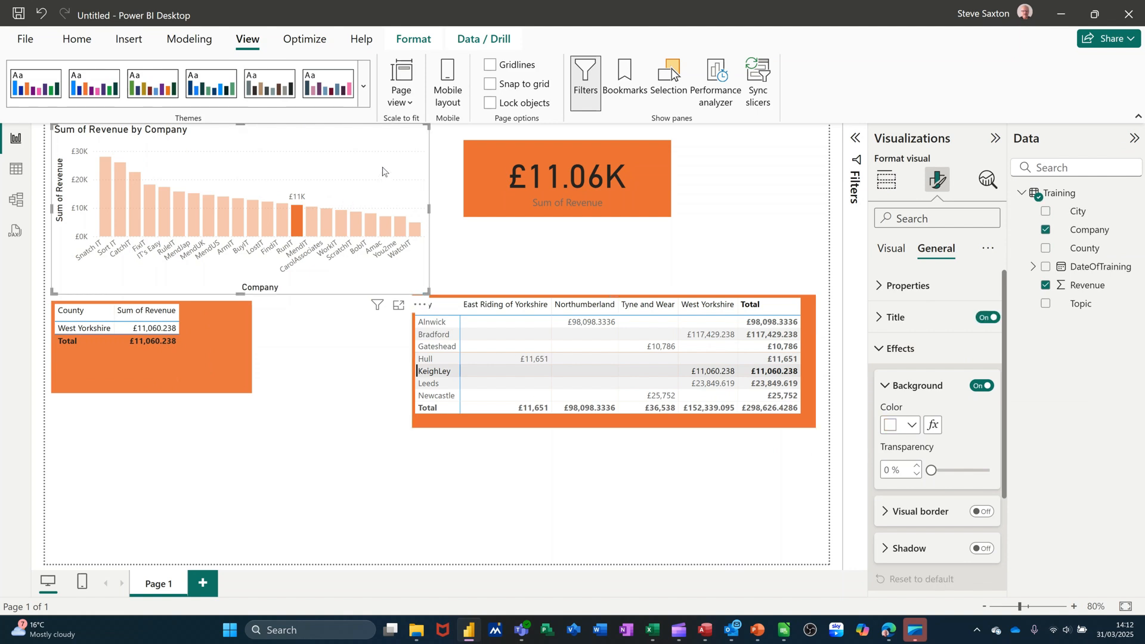
{"action": "left_click", "coordinate": [315, 221]}
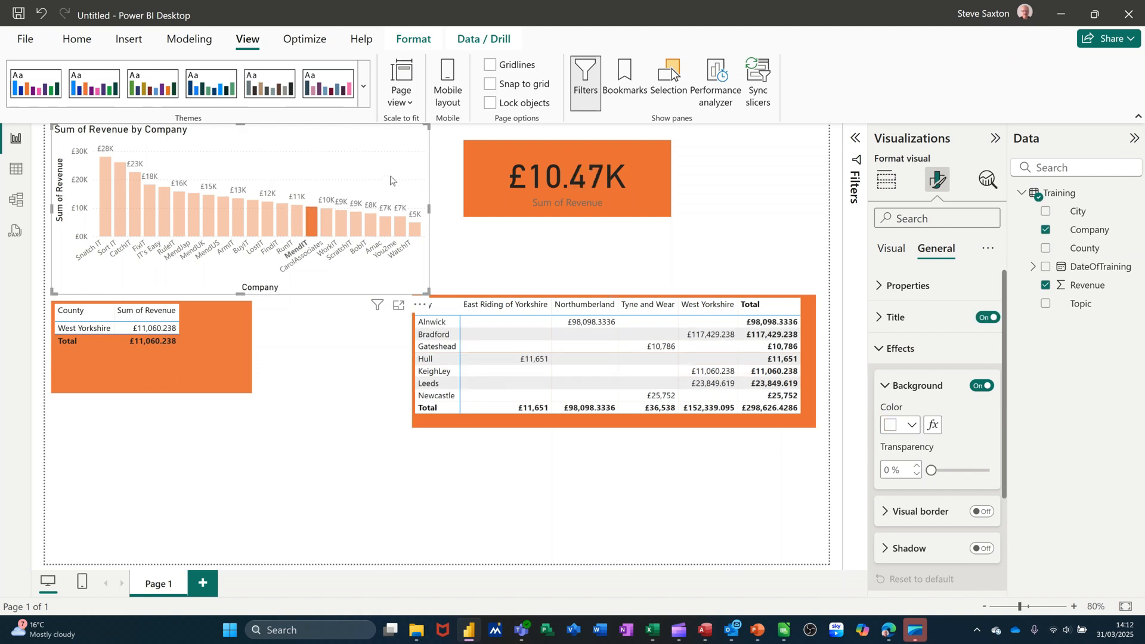
{"action": "left_click", "coordinate": [391, 180]}
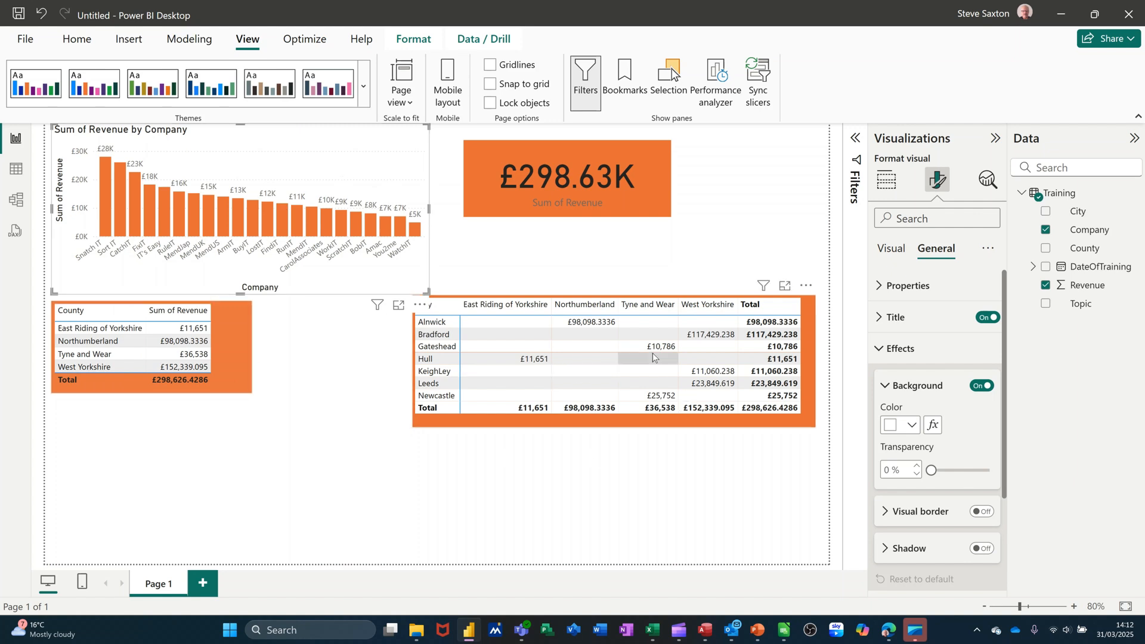
{"action": "left_click", "coordinate": [797, 310]}
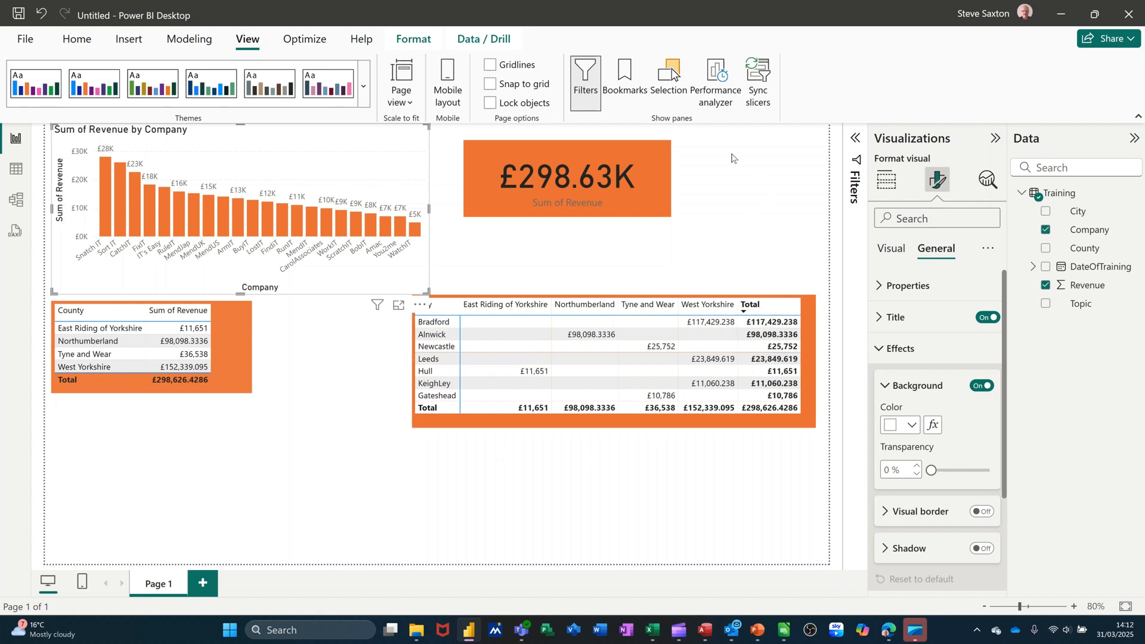
Step: Replace the report page's canvas background image with the Battle_of_Waterloo greys picture from the PHOTOS Waterloo folder
{"action": "left_click", "coordinate": [742, 220]}
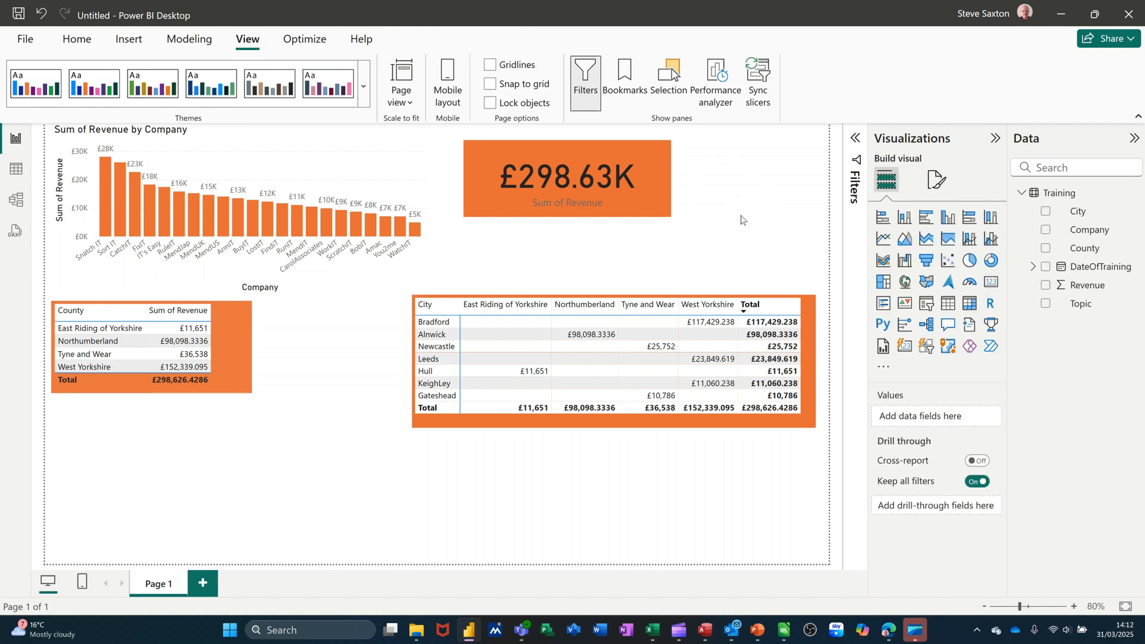
{"action": "left_click", "coordinate": [934, 189]}
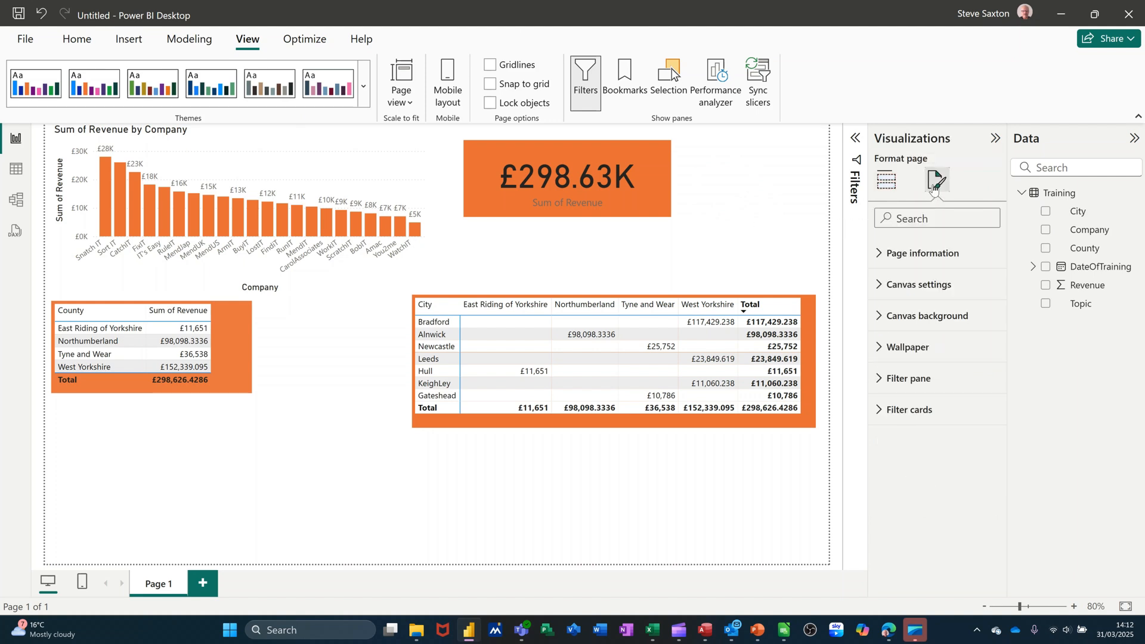
{"action": "left_click", "coordinate": [890, 328]}
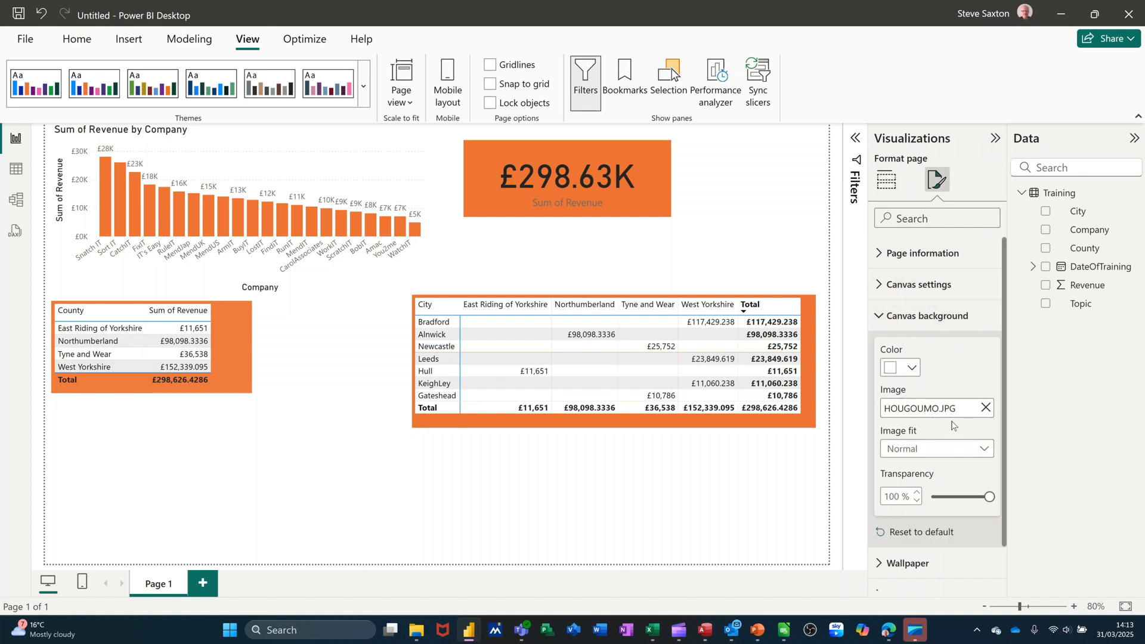
{"action": "left_click", "coordinate": [986, 409]}
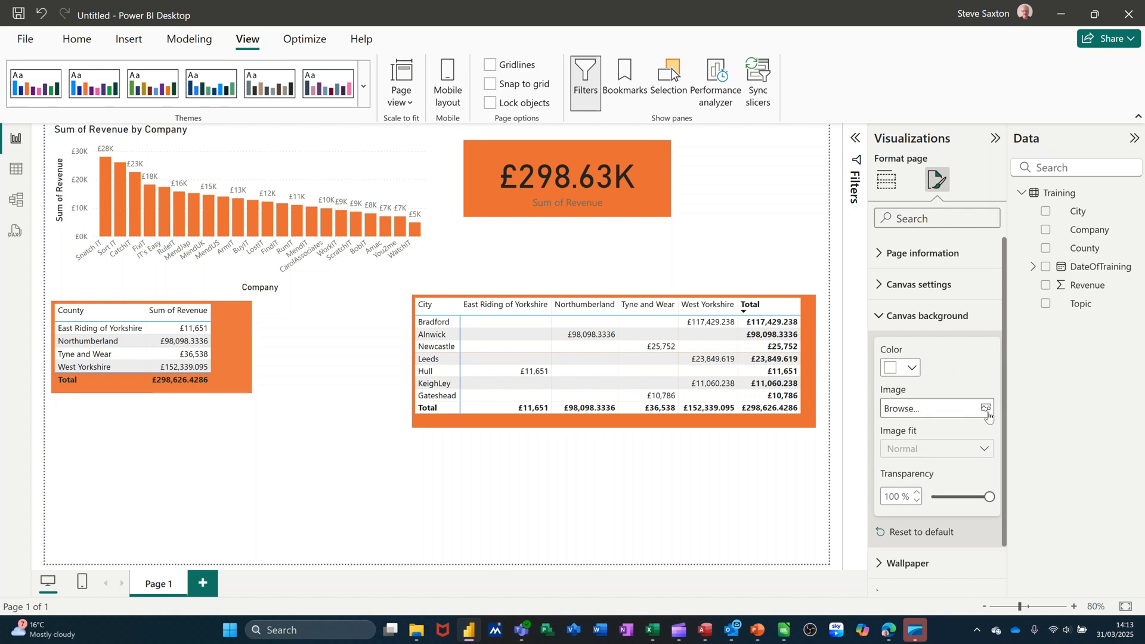
{"action": "left_click", "coordinate": [959, 416]}
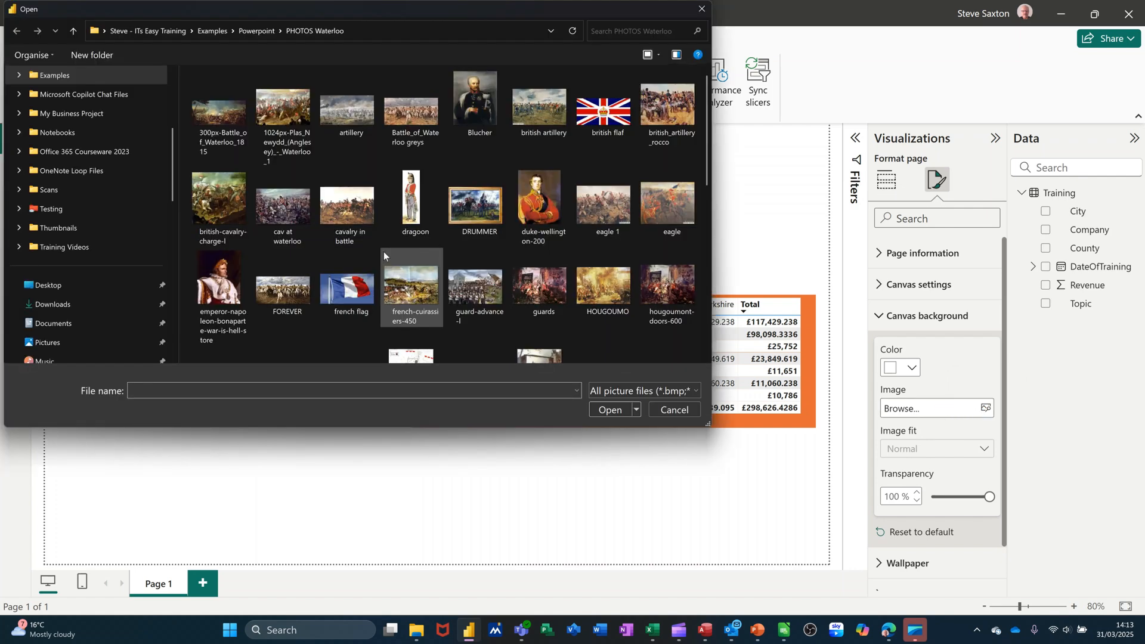
{"action": "double_click", "coordinate": [407, 115]}
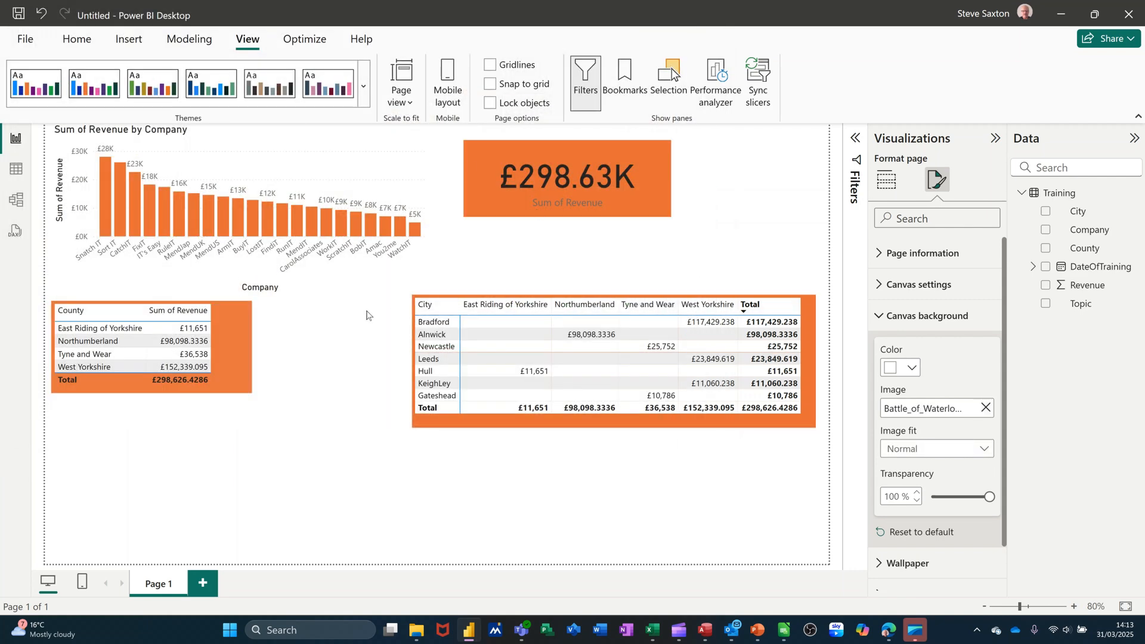
Step: Set the canvas background's image fit to Fit and its transparency to 0%
{"action": "left_click", "coordinate": [971, 452]}
{"action": "left_click", "coordinate": [917, 485]}
{"action": "left_click_drag", "start_coordinate": [989, 498], "coordinate": [925, 503]}
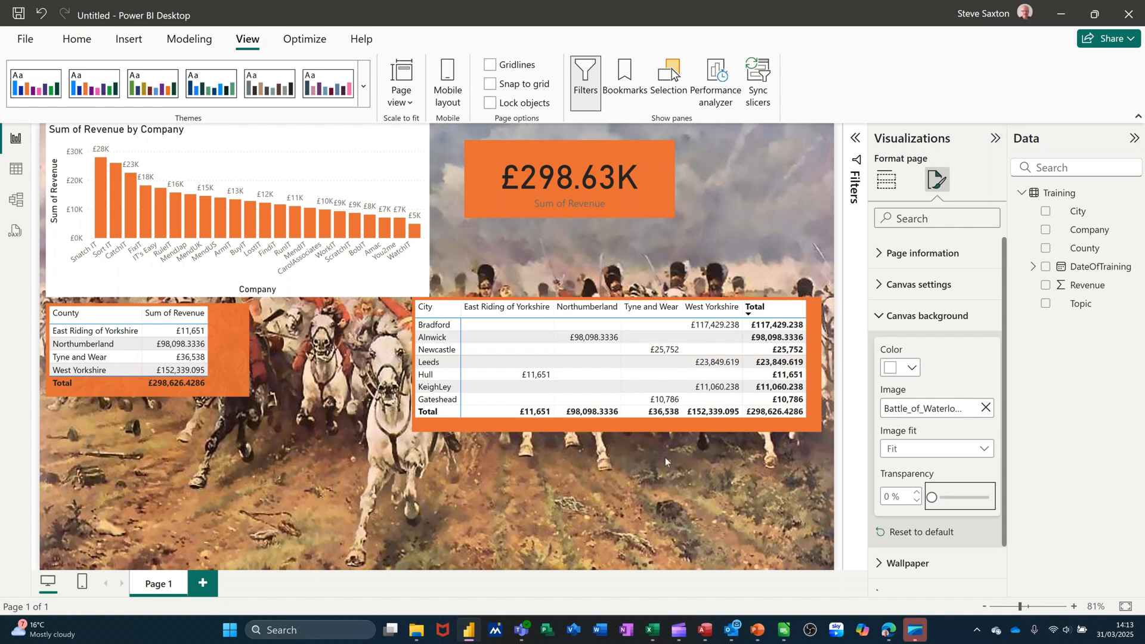
Step: Move the City by County matrix slightly lower on the page and shrink the Sum of Revenue by Company column chart
{"action": "left_click", "coordinate": [635, 297]}
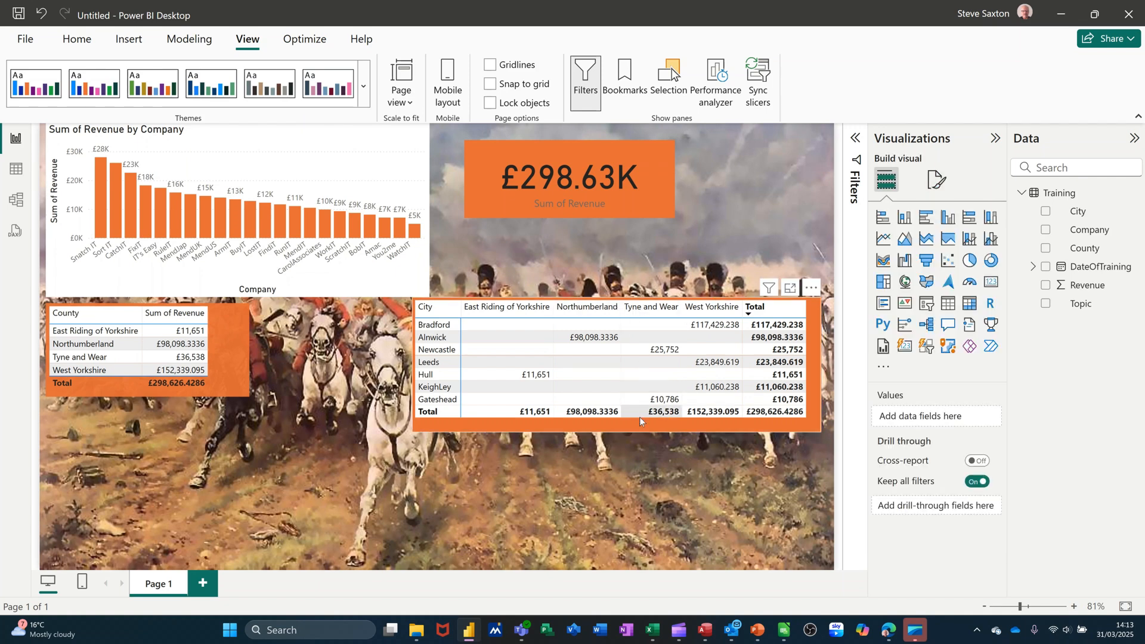
{"action": "left_click_drag", "start_coordinate": [638, 422], "coordinate": [644, 473]}
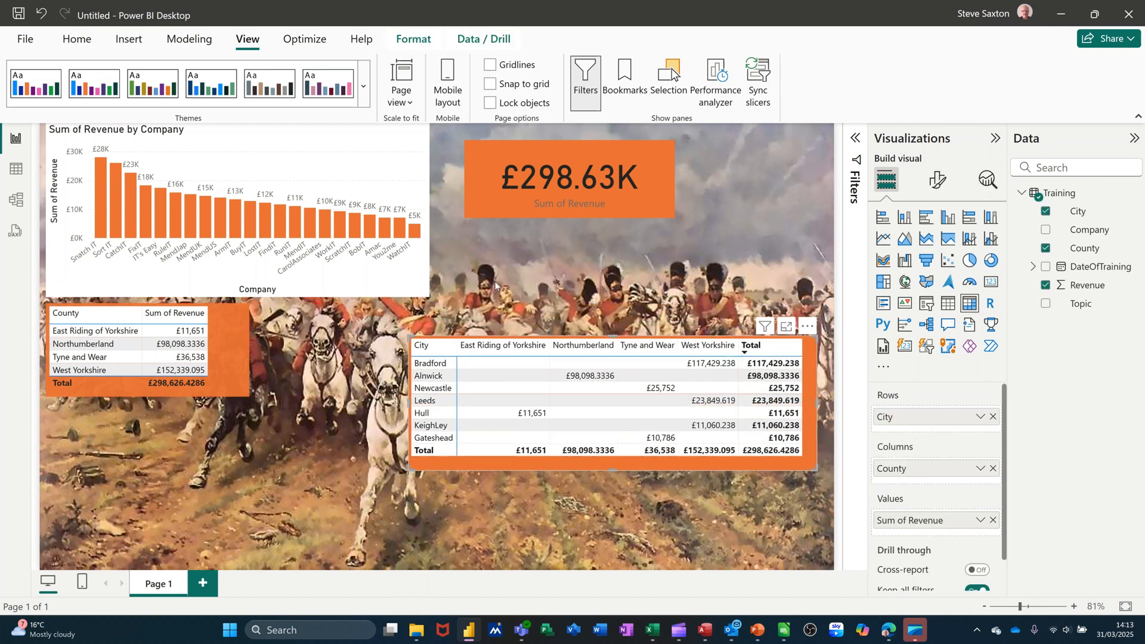
{"action": "left_click", "coordinate": [429, 296]}
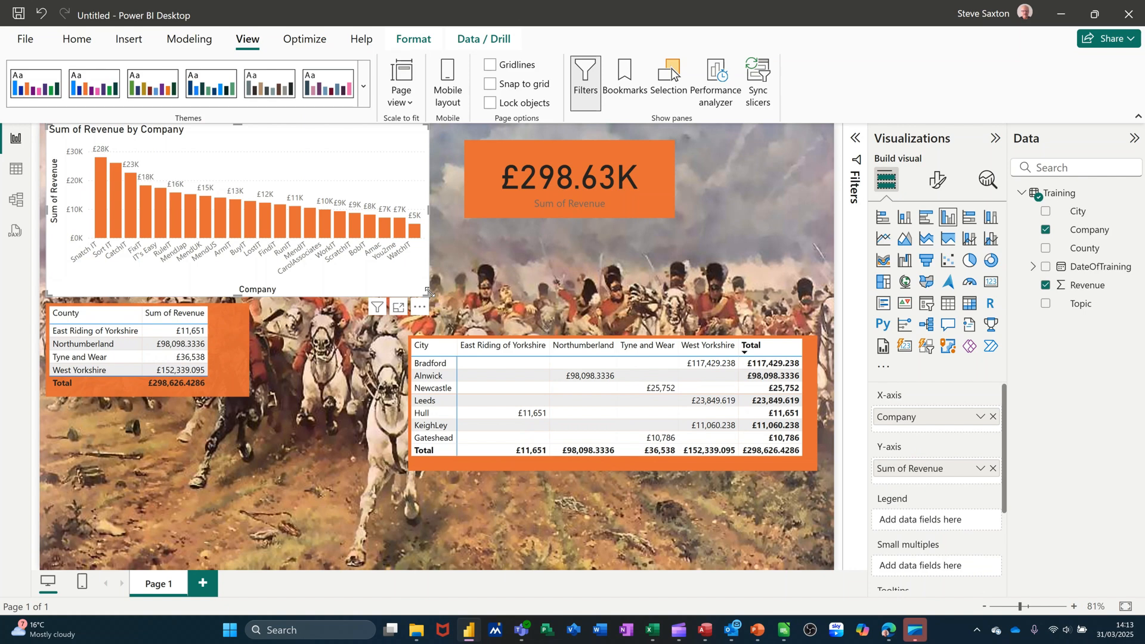
{"action": "left_click_drag", "start_coordinate": [428, 292], "coordinate": [325, 228]}
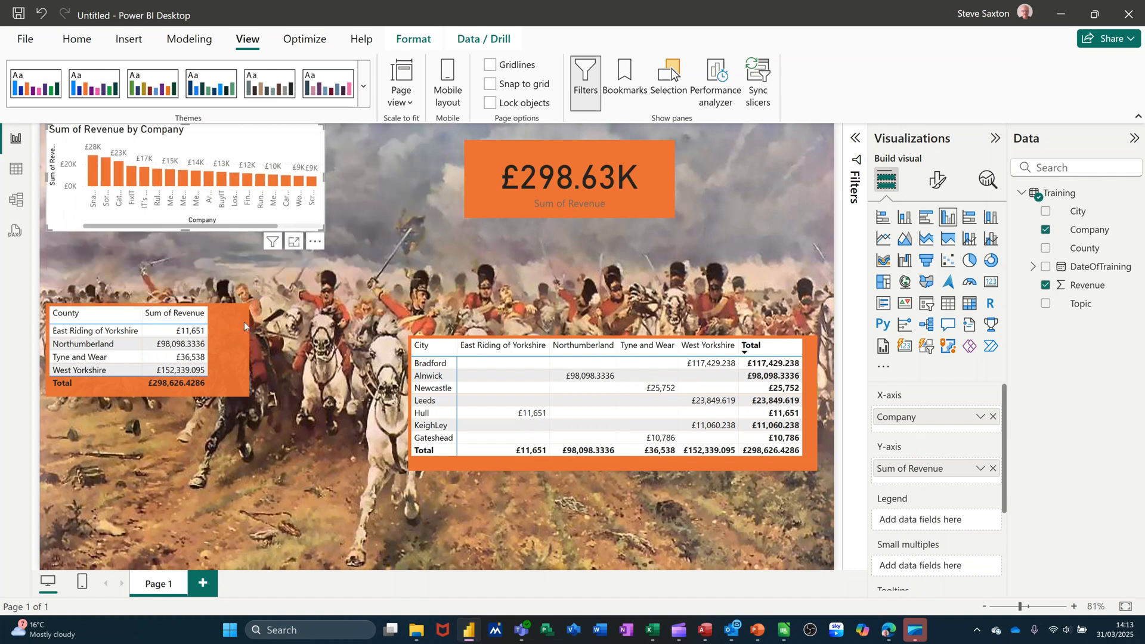
Step: Move the County table and the matrix down to line up near the page bottom, and widen the column chart to fit all companies
{"action": "left_click_drag", "start_coordinate": [243, 338], "coordinate": [248, 415]}
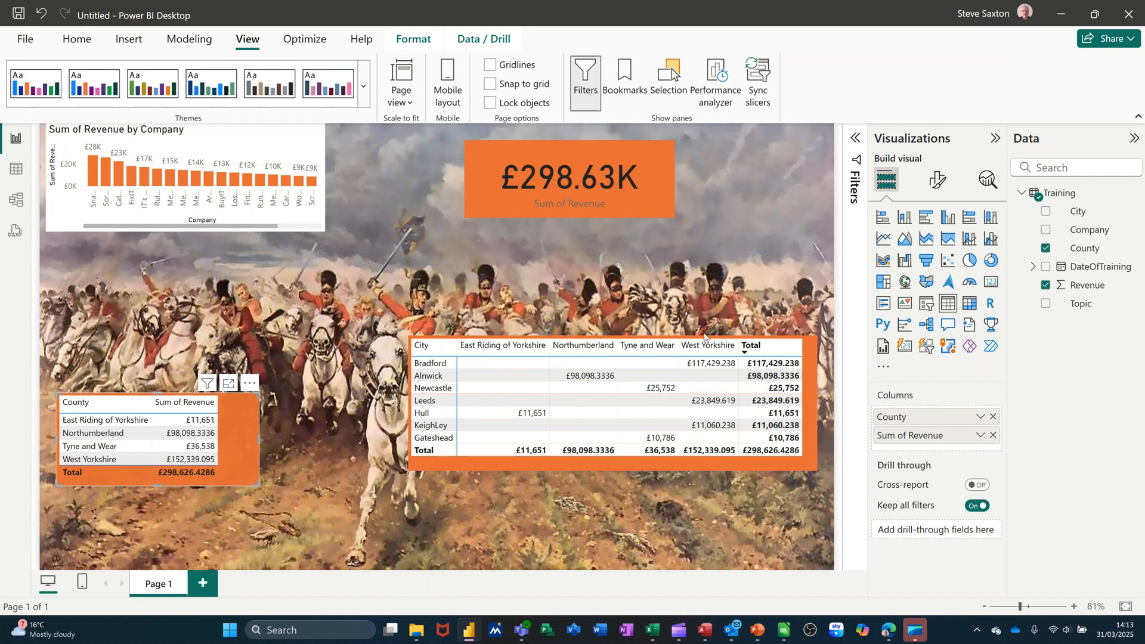
{"action": "left_click", "coordinate": [705, 382]}
{"action": "left_click_drag", "start_coordinate": [629, 464], "coordinate": [618, 517]}
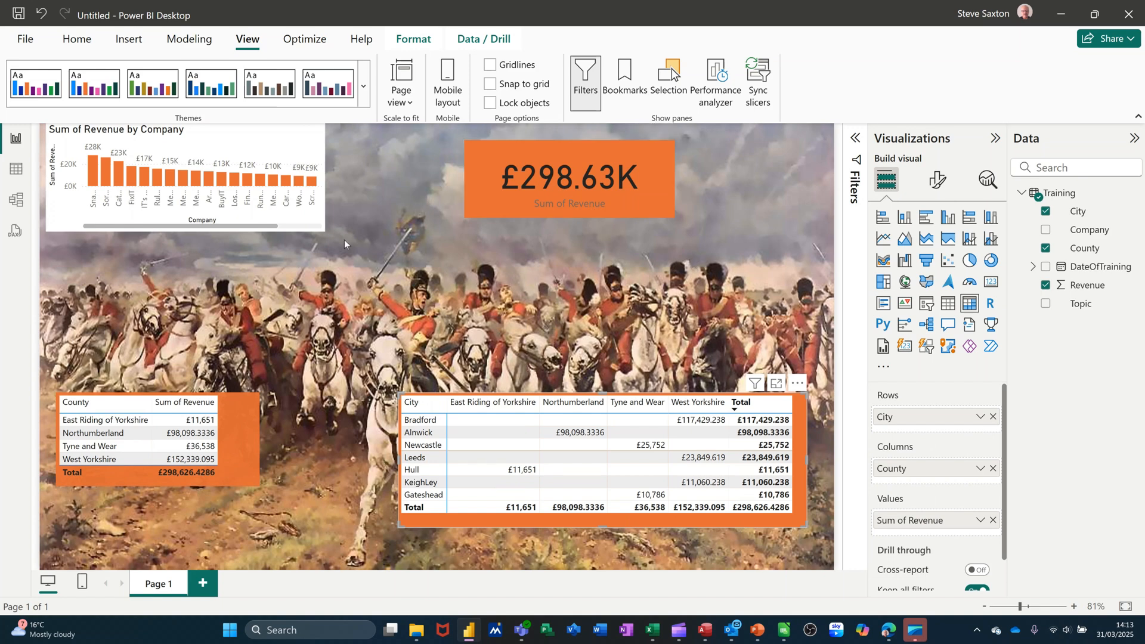
{"action": "left_click", "coordinate": [324, 229]}
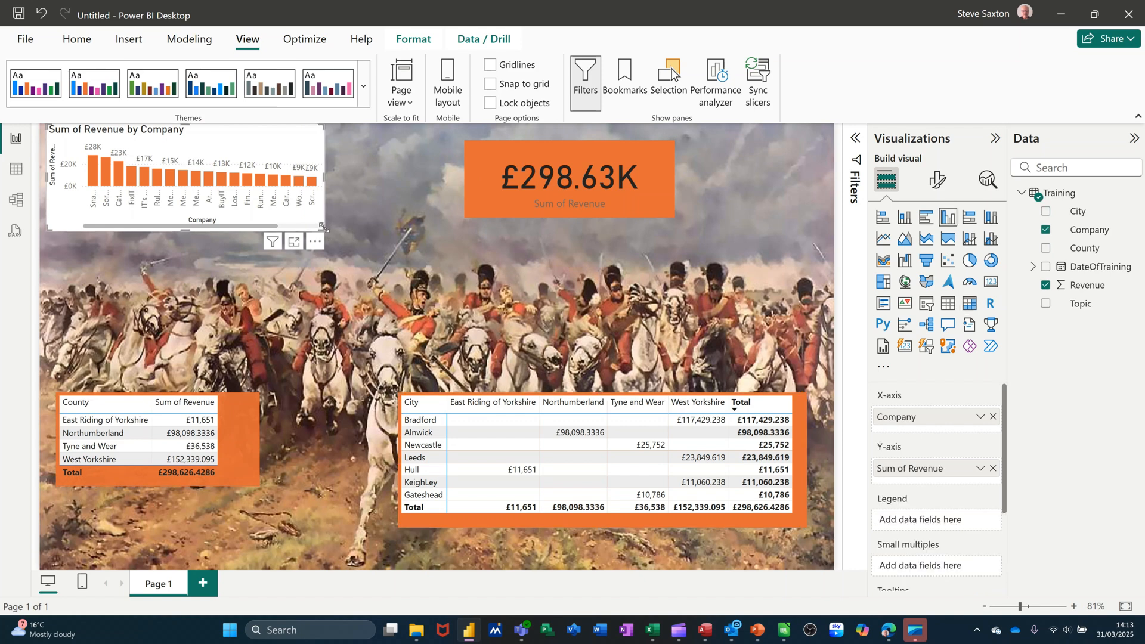
{"action": "left_click_drag", "start_coordinate": [325, 231], "coordinate": [369, 234]}
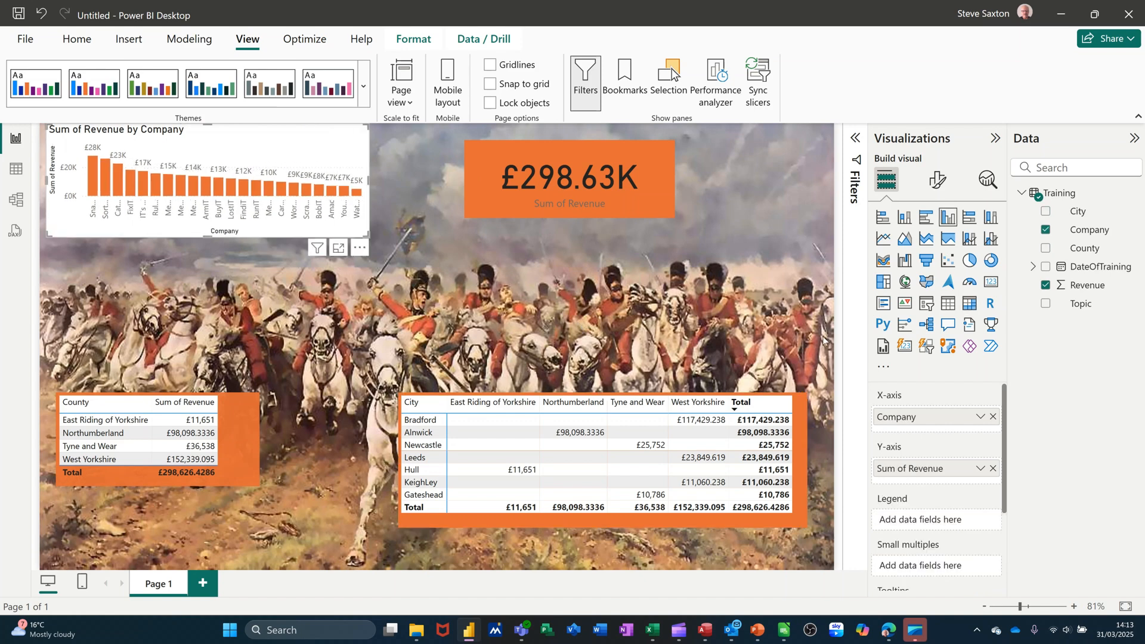
Step: Set the background transparency of the Sum of Revenue by Company column chart to 52%
{"action": "left_click", "coordinate": [939, 184]}
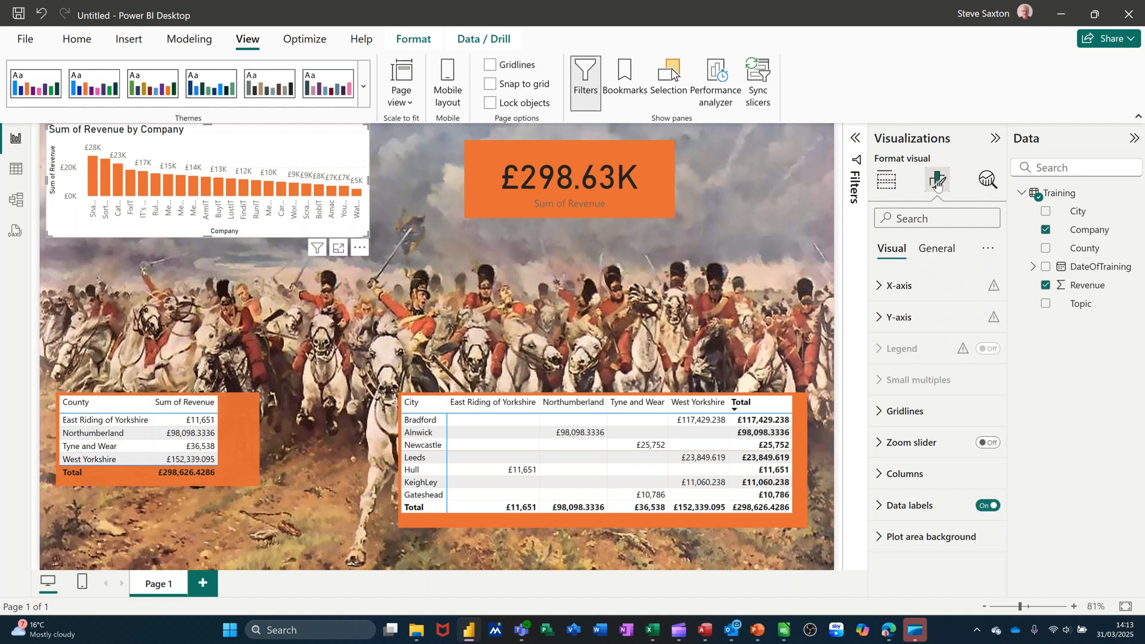
{"action": "left_click", "coordinate": [935, 247]}
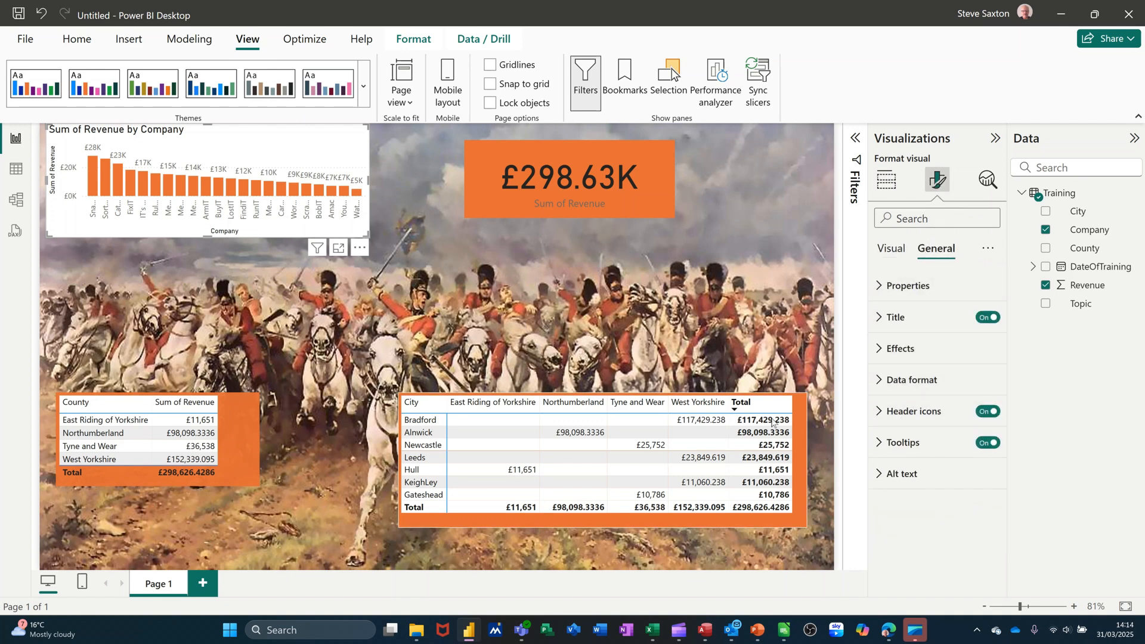
{"action": "left_click", "coordinate": [883, 355]}
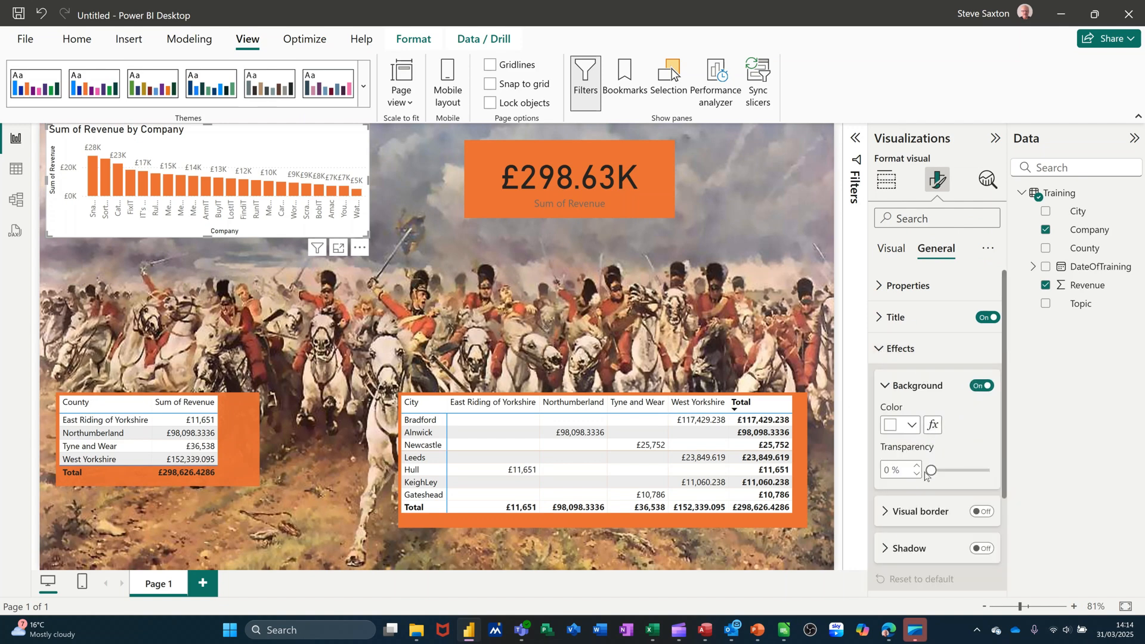
{"action": "left_click_drag", "start_coordinate": [929, 470], "coordinate": [986, 471]}
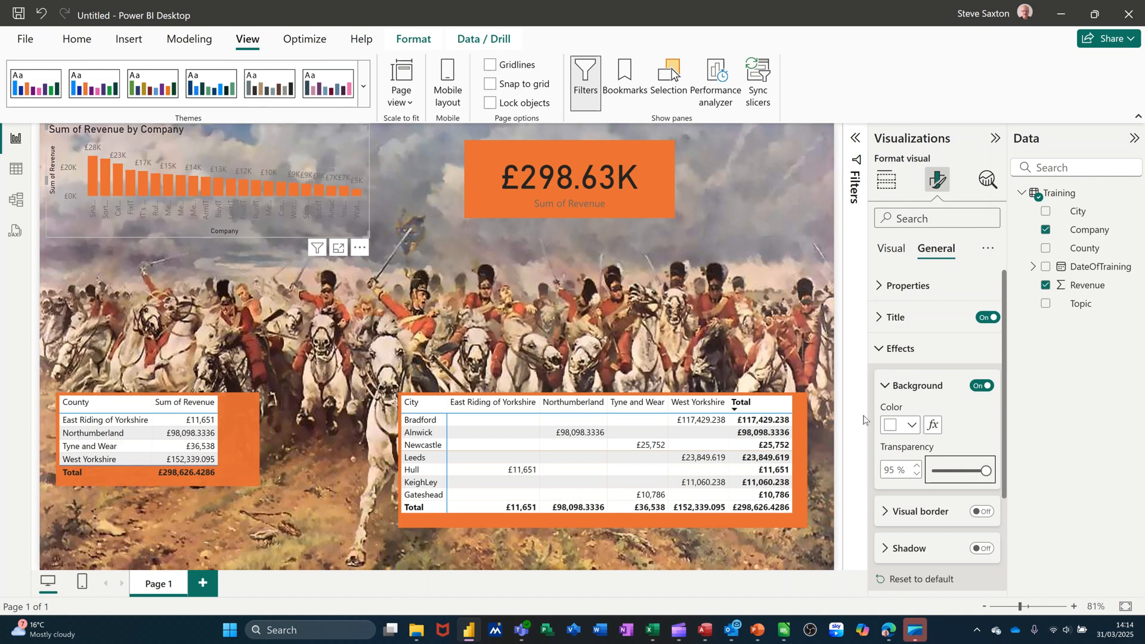
{"action": "left_click_drag", "start_coordinate": [984, 471], "coordinate": [961, 472]}
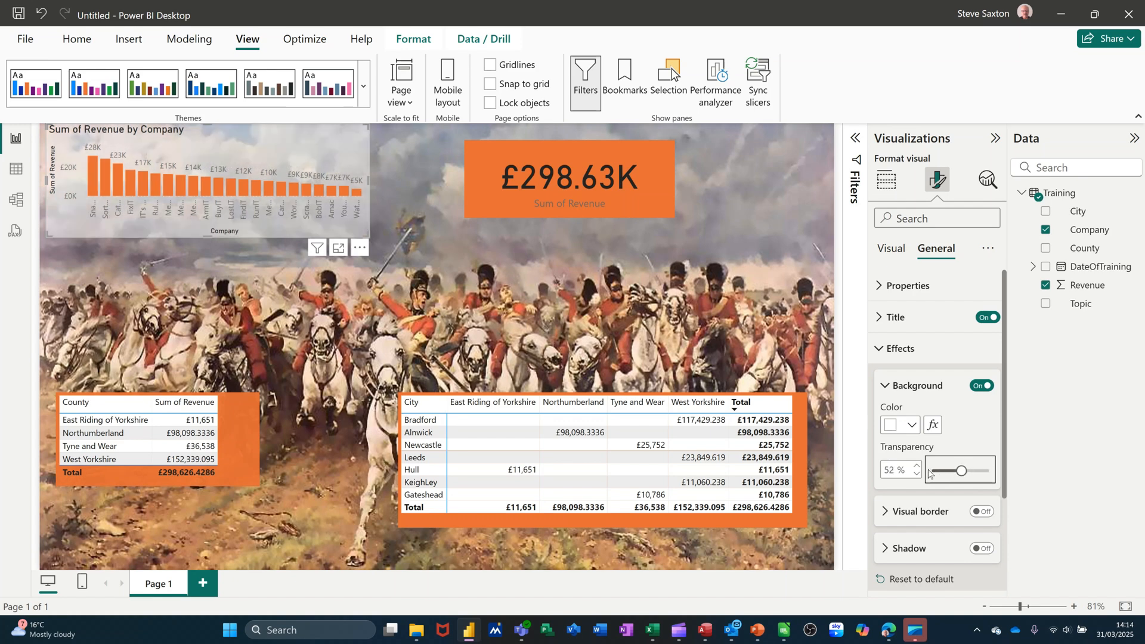
Step: Try 82% background transparency on the City by County matrix and bring it back down to 1%
{"action": "left_click", "coordinate": [794, 451]}
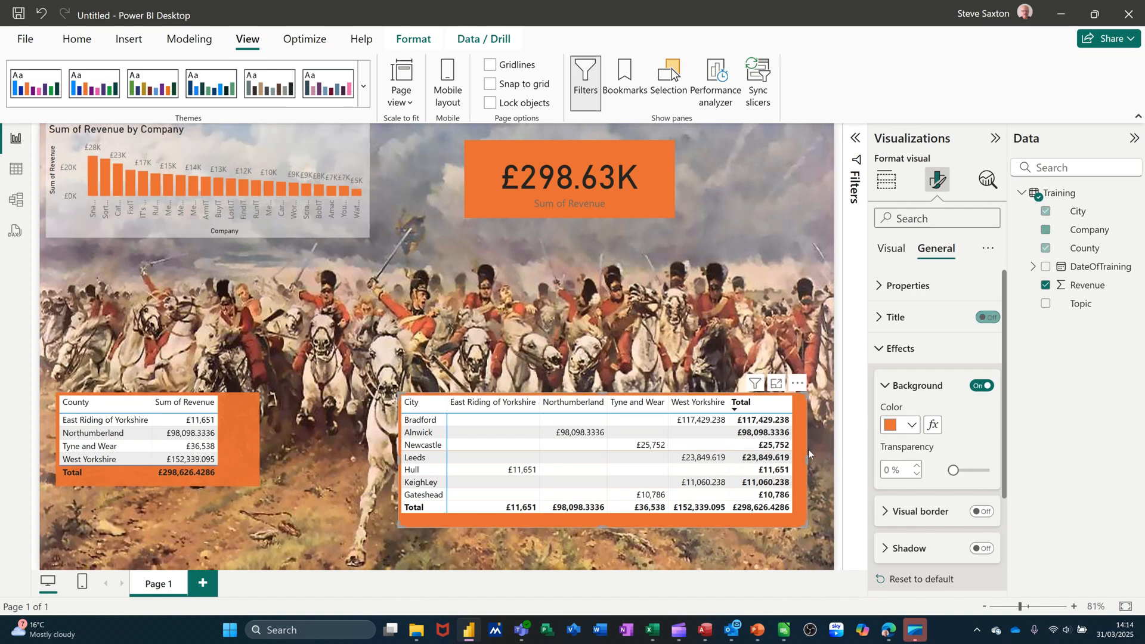
{"action": "left_click_drag", "start_coordinate": [931, 471], "coordinate": [979, 472]}
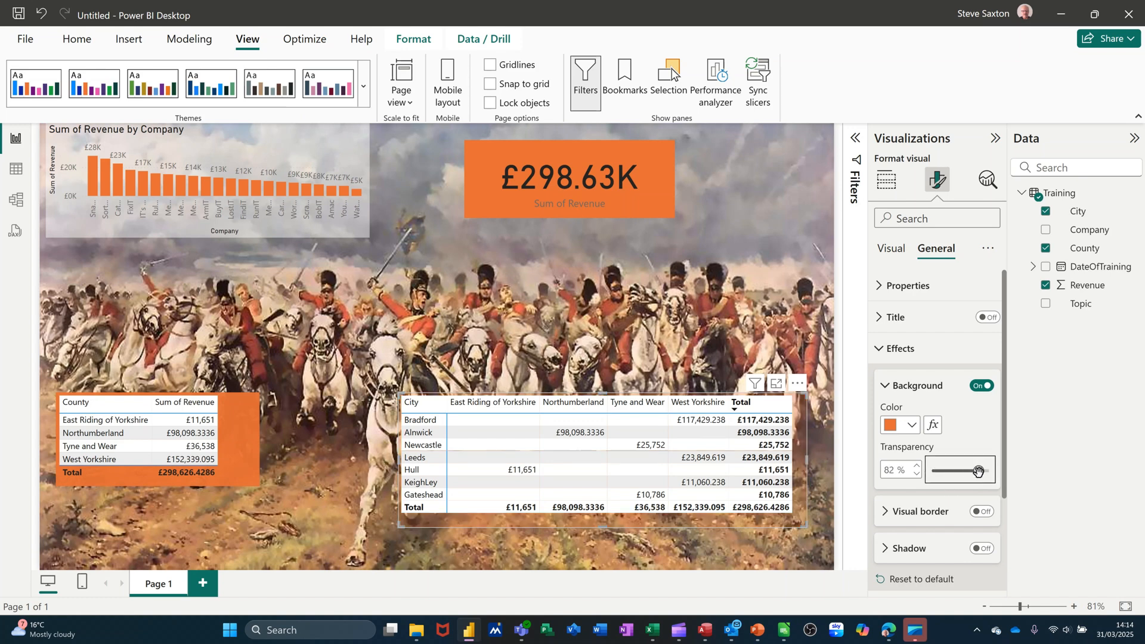
{"action": "left_click_drag", "start_coordinate": [978, 472], "coordinate": [930, 471]}
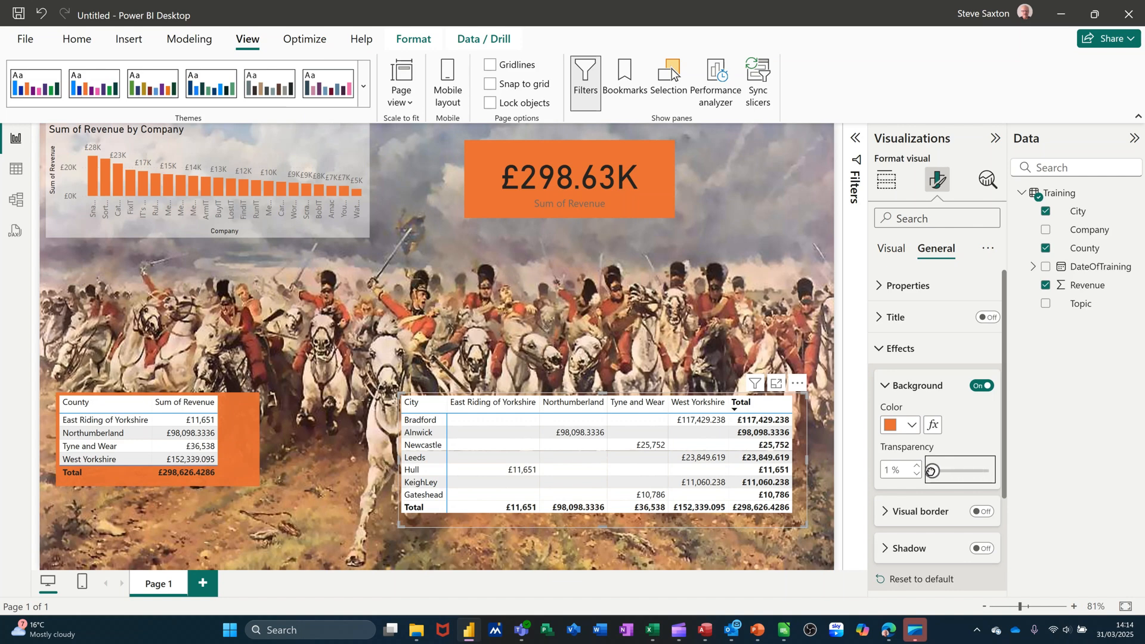